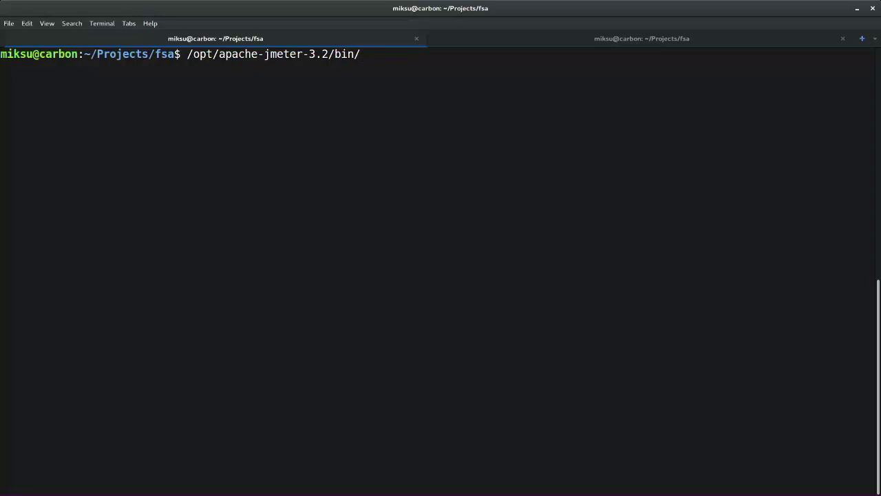
- Launch JMeter 3.2 from the terminal by running /opt/apache-jmeter-3.2/bin/jmeter
{"action": "type", "text": "jmeter -"}
{"action": "key", "text": "BackSpace"}
{"action": "key", "text": "BackSpace"}
{"action": "key", "text": "Return"}
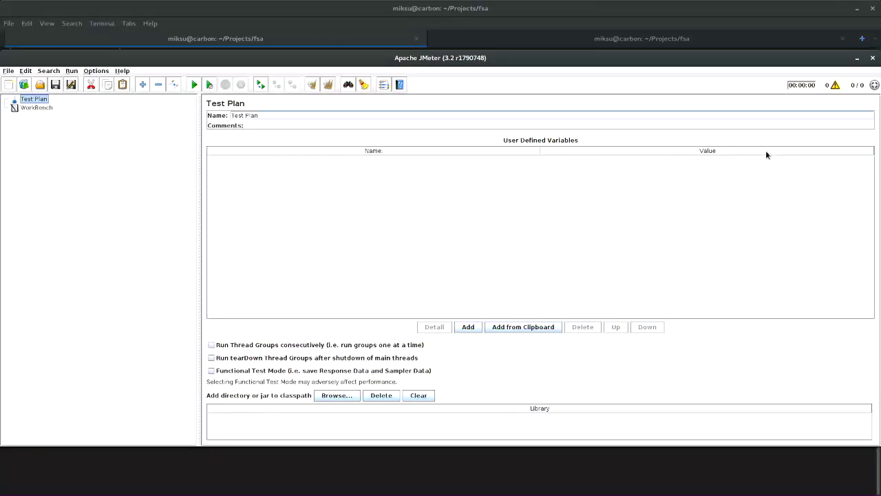
- Maximize the JMeter window and browse the Options menu
{"action": "double_click", "coordinate": [728, 61]}
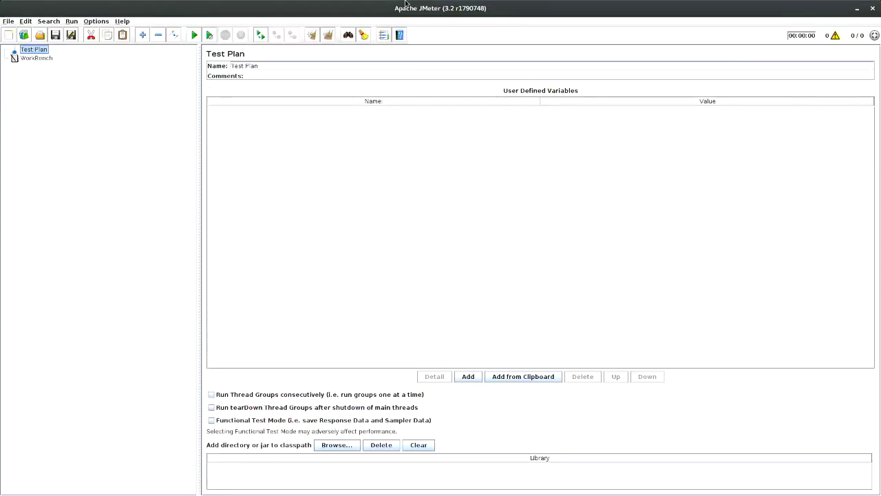
{"action": "left_click", "coordinate": [94, 23]}
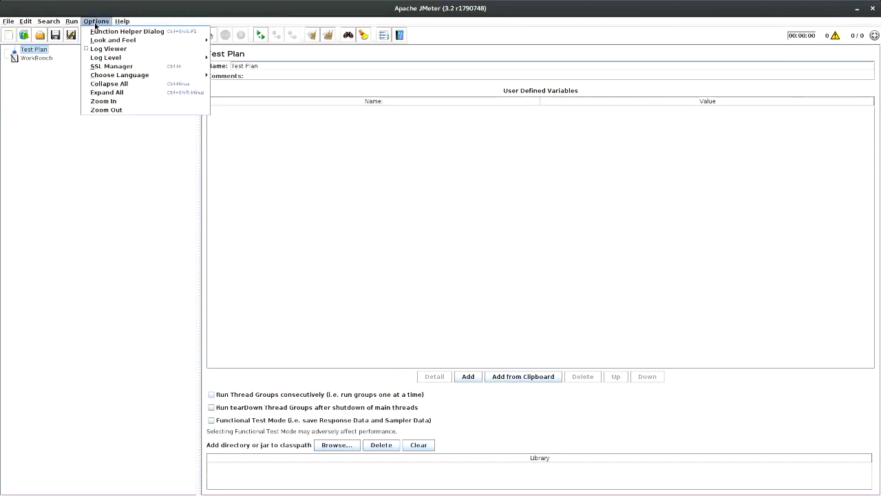
{"action": "mouse_move", "coordinate": [180, 75]}
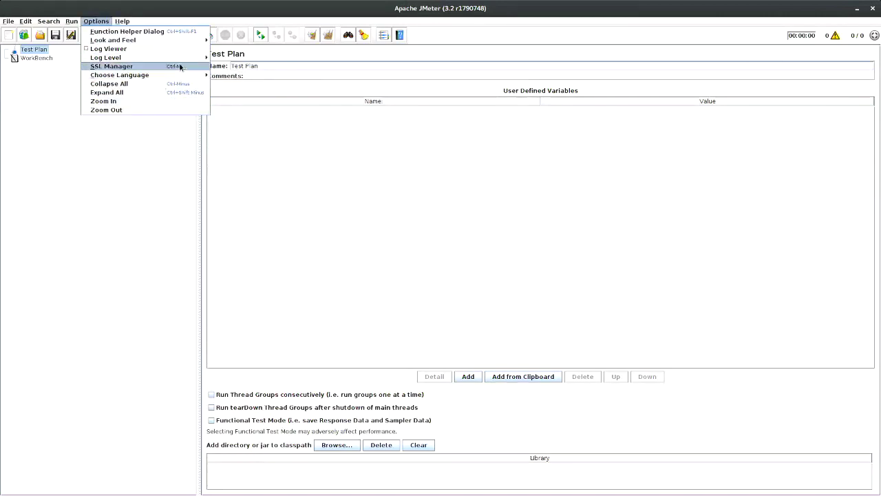
{"action": "mouse_move", "coordinate": [161, 40]}
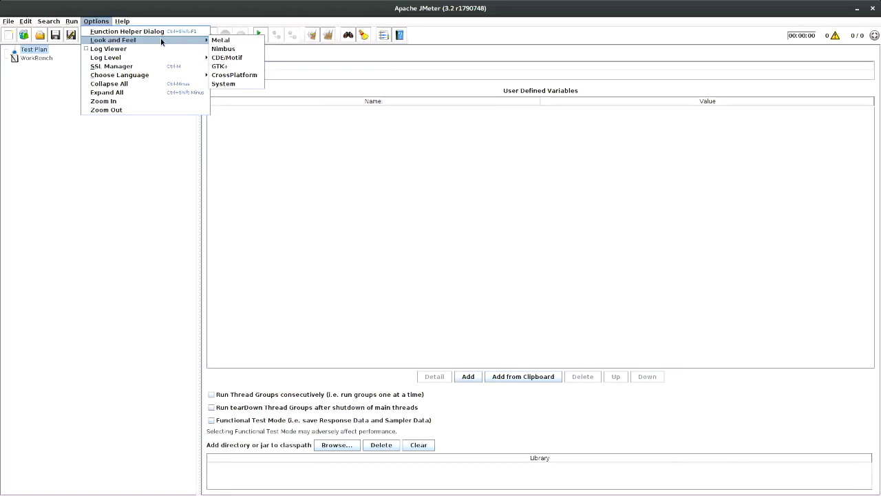
{"action": "left_click", "coordinate": [82, 24]}
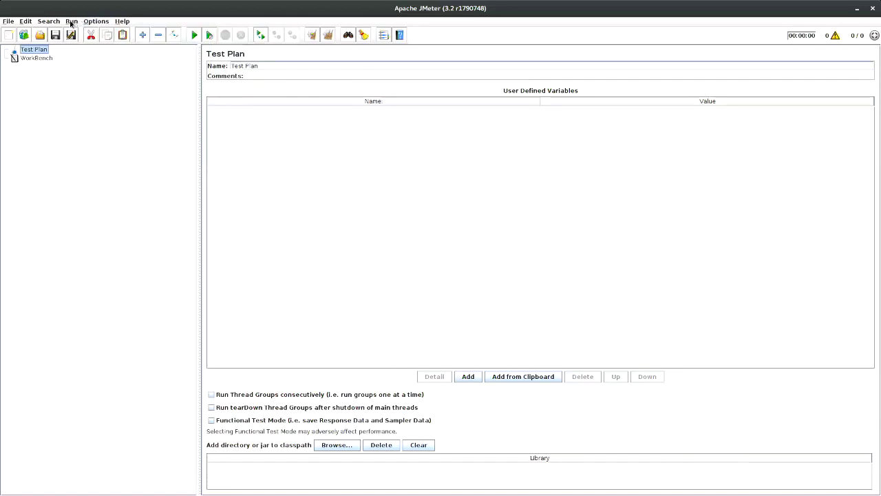
{"action": "left_click", "coordinate": [72, 21]}
{"action": "left_click", "coordinate": [96, 23]}
{"action": "left_click", "coordinate": [96, 23]}
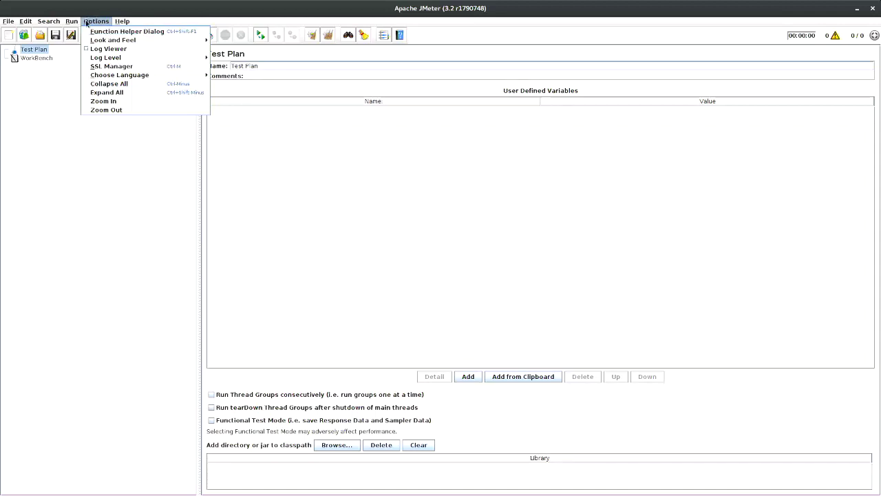
{"action": "left_click", "coordinate": [87, 23]}
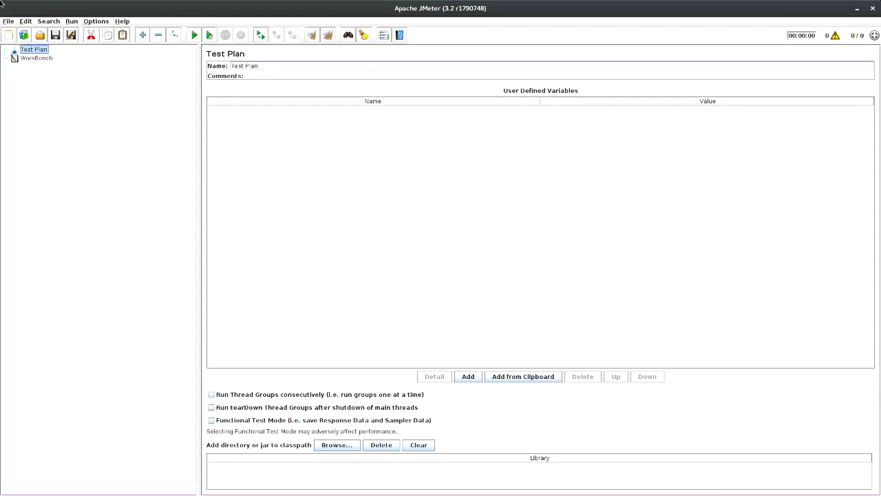
{"action": "mouse_move", "coordinate": [0, 0]}
{"action": "left_click", "coordinate": [488, 309]}
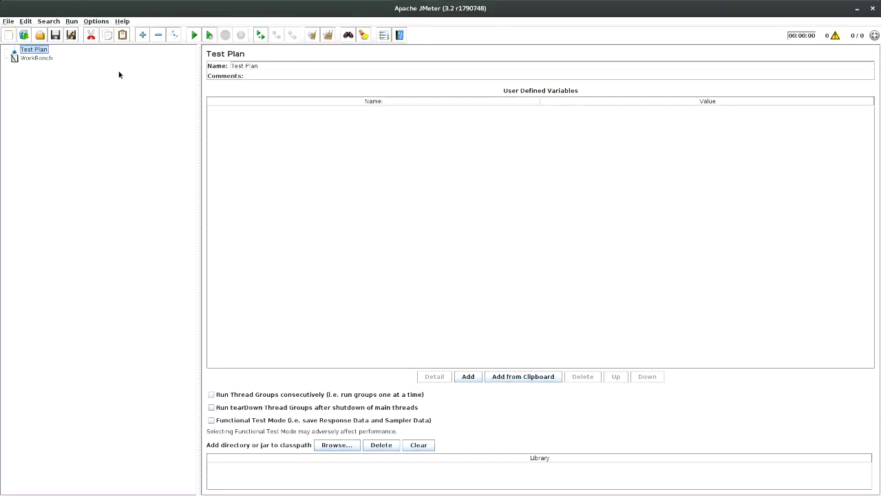
- Zoom the JMeter interface out three times with Options > Zoom Out
{"action": "left_click", "coordinate": [96, 22]}
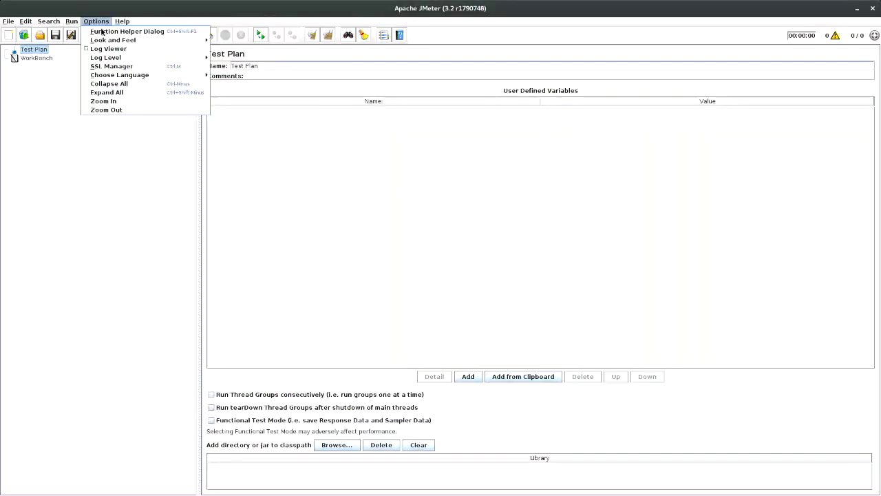
{"action": "left_click", "coordinate": [101, 111]}
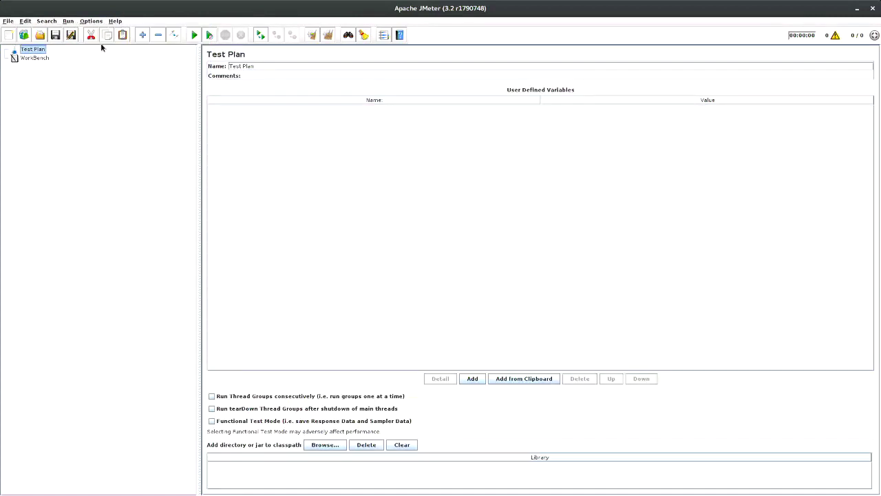
{"action": "left_click", "coordinate": [93, 21]}
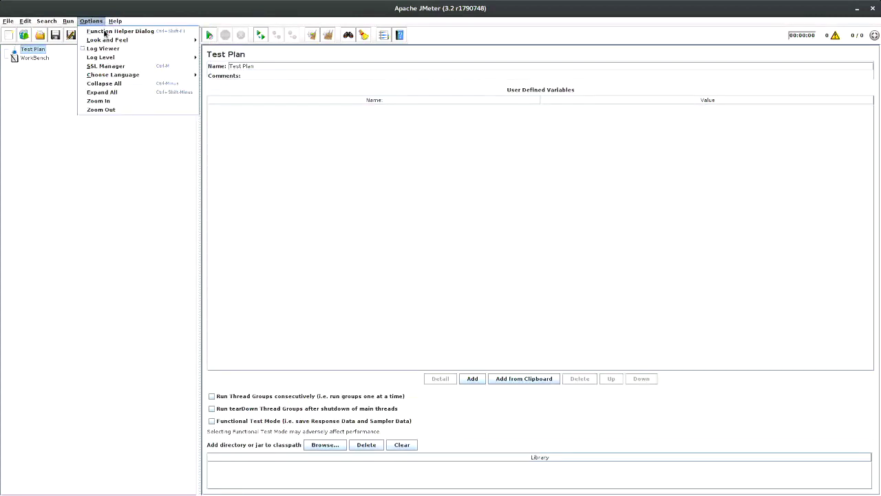
{"action": "left_click", "coordinate": [118, 110]}
{"action": "left_click", "coordinate": [80, 22]}
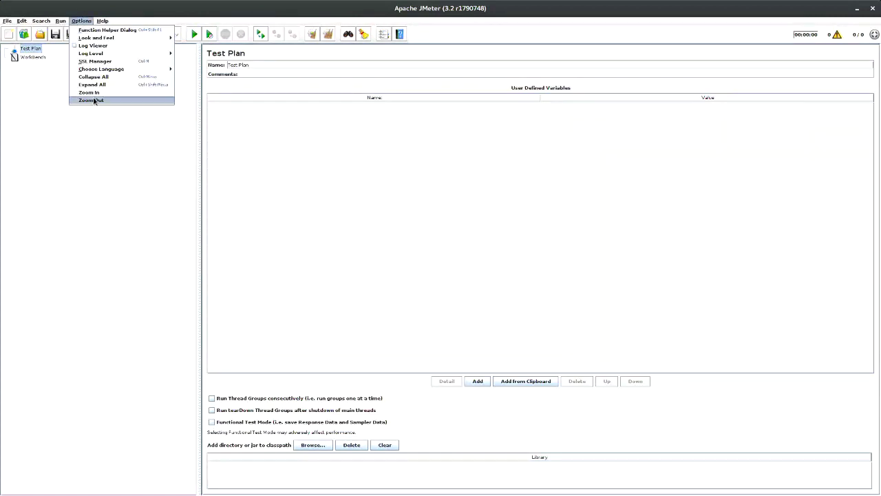
{"action": "left_click", "coordinate": [91, 100]}
- Zoom the interface in six times with Options > Zoom In for larger text
{"action": "left_click", "coordinate": [91, 20]}
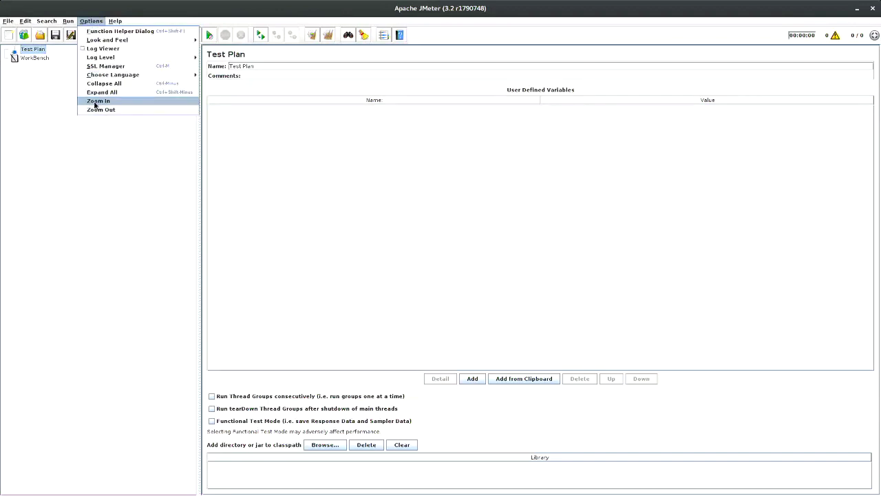
{"action": "left_click", "coordinate": [98, 101]}
{"action": "left_click", "coordinate": [94, 21]}
{"action": "left_click", "coordinate": [97, 100]}
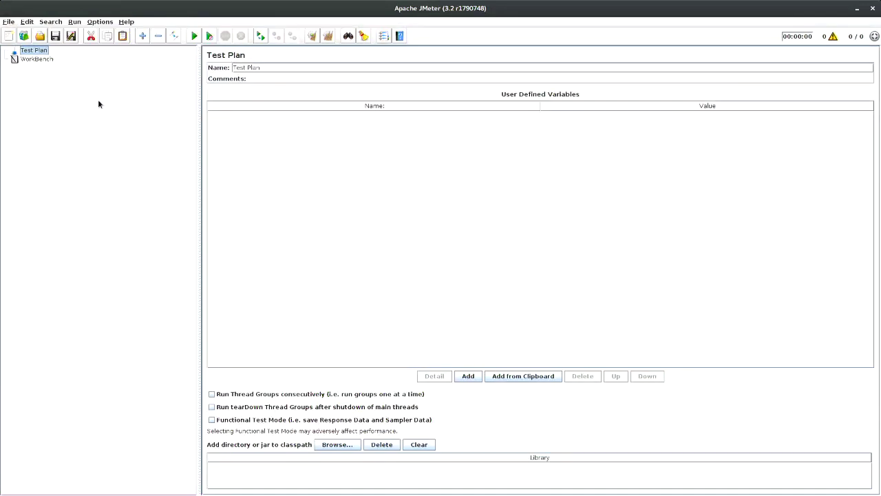
{"action": "left_click", "coordinate": [100, 22]}
{"action": "left_click", "coordinate": [111, 112]}
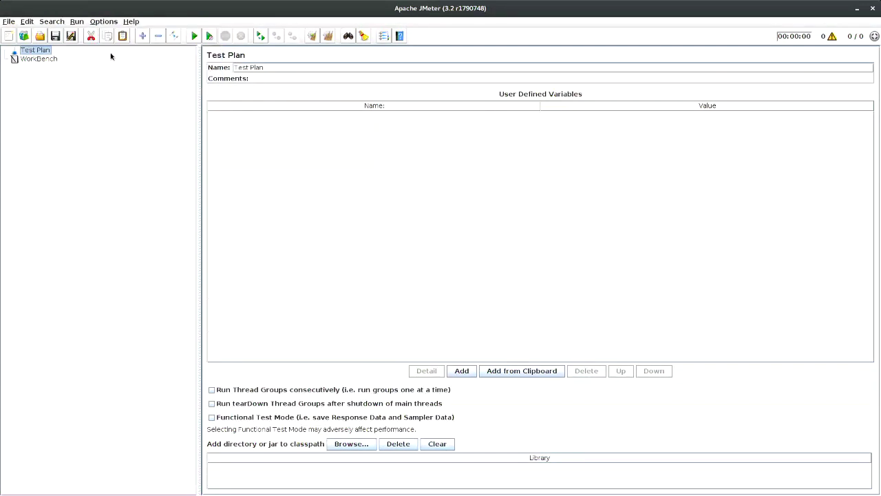
{"action": "left_click", "coordinate": [110, 22]}
{"action": "left_click", "coordinate": [125, 113]}
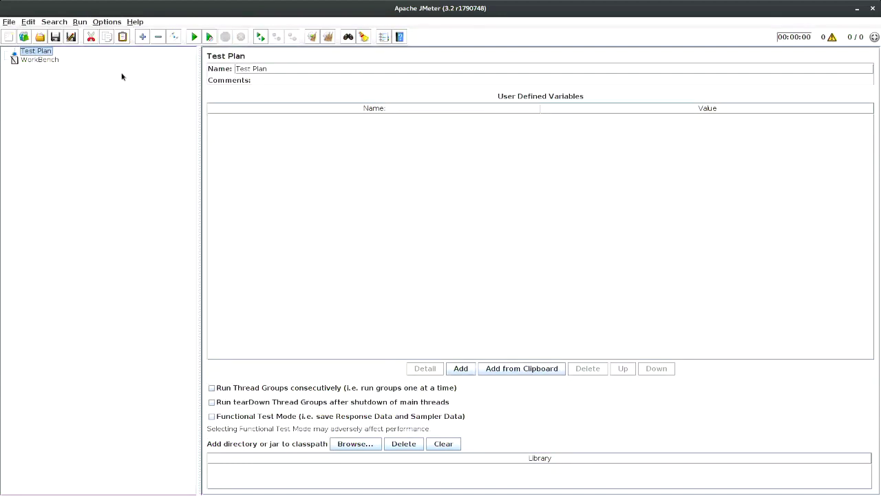
{"action": "left_click", "coordinate": [109, 21]}
{"action": "left_click", "coordinate": [130, 117]}
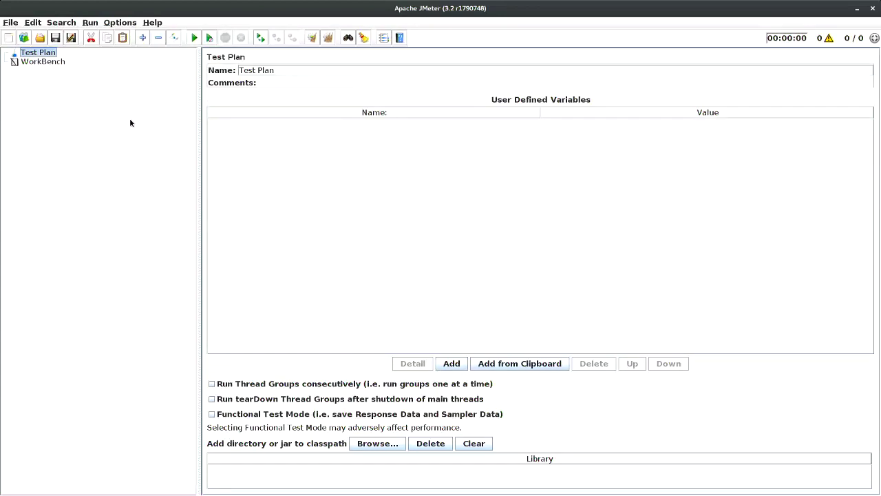
{"action": "left_click", "coordinate": [119, 22]}
{"action": "left_click", "coordinate": [127, 126]}
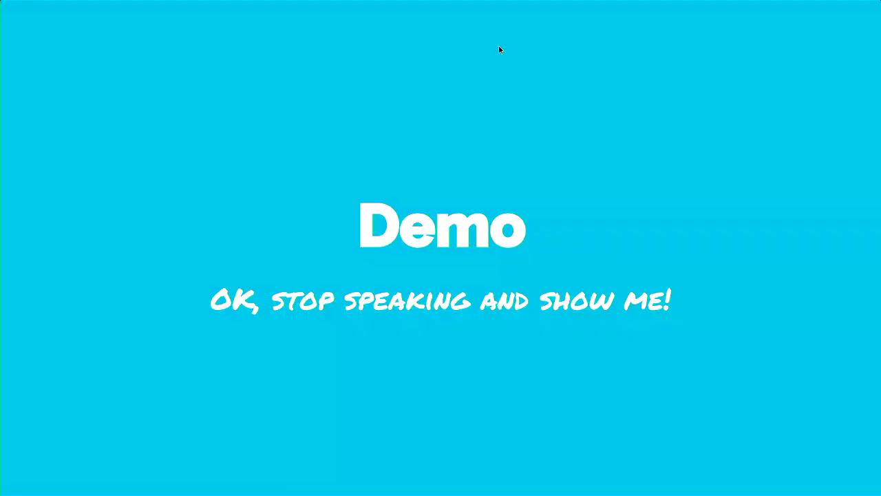
{"action": "key", "text": "super"}
{"action": "left_click", "coordinate": [469, 327]}
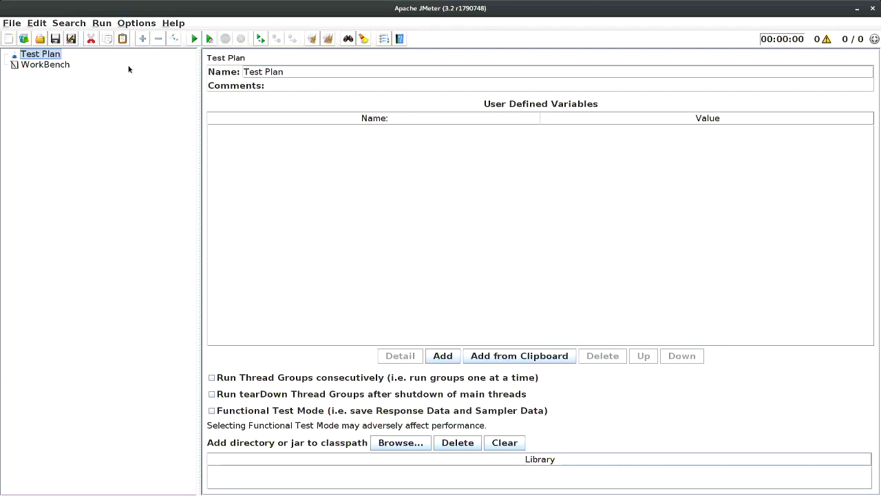
- Add a Thread Group under the Test Plan with 800 threads
{"action": "right_click", "coordinate": [49, 53]}
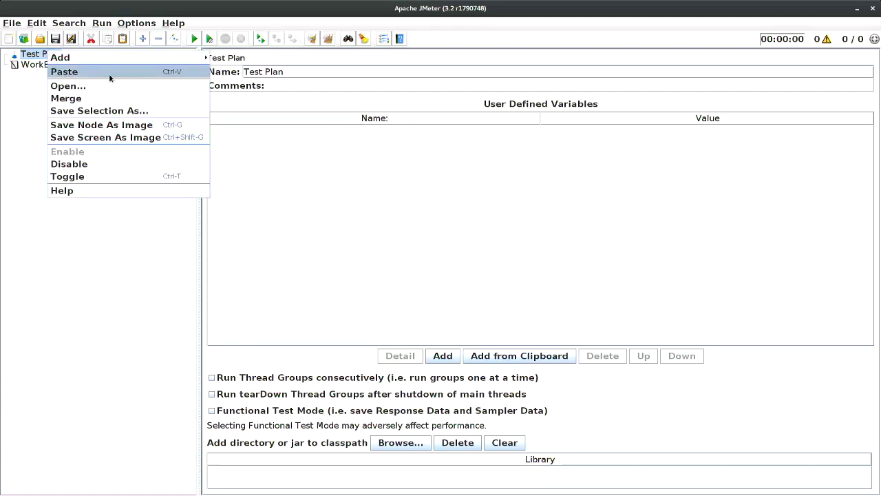
{"action": "mouse_move", "coordinate": [141, 54]}
{"action": "mouse_move", "coordinate": [268, 62]}
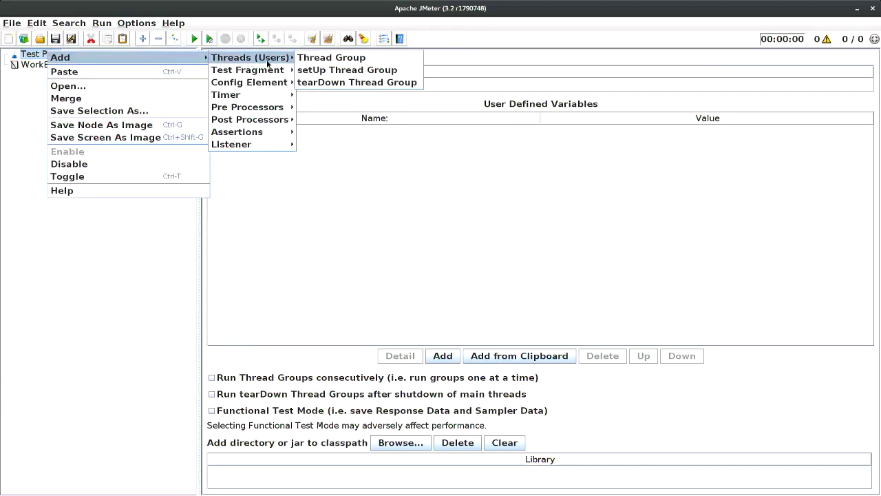
{"action": "left_click", "coordinate": [310, 60]}
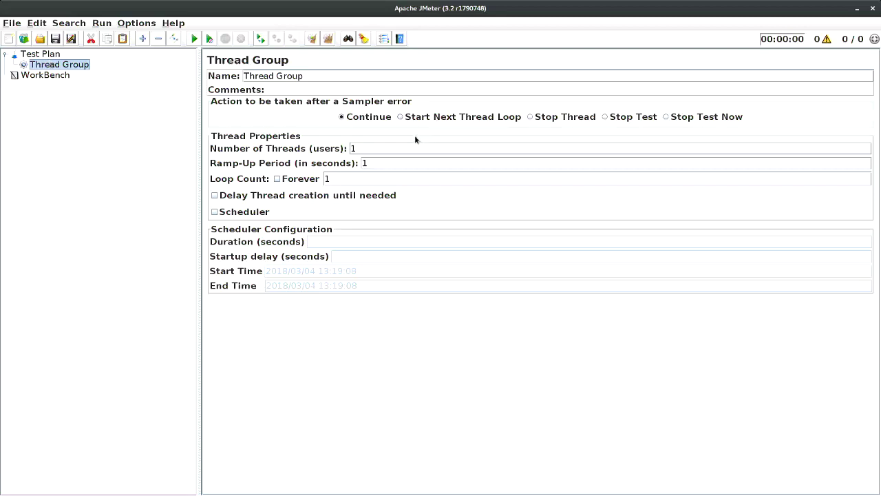
{"action": "double_click", "coordinate": [360, 147]}
{"action": "type", "text": "800"}
- Add a second Thread Group under the Test Plan with 1000 threads
{"action": "left_click", "coordinate": [36, 55]}
{"action": "right_click", "coordinate": [35, 56]}
{"action": "mouse_move", "coordinate": [136, 61]}
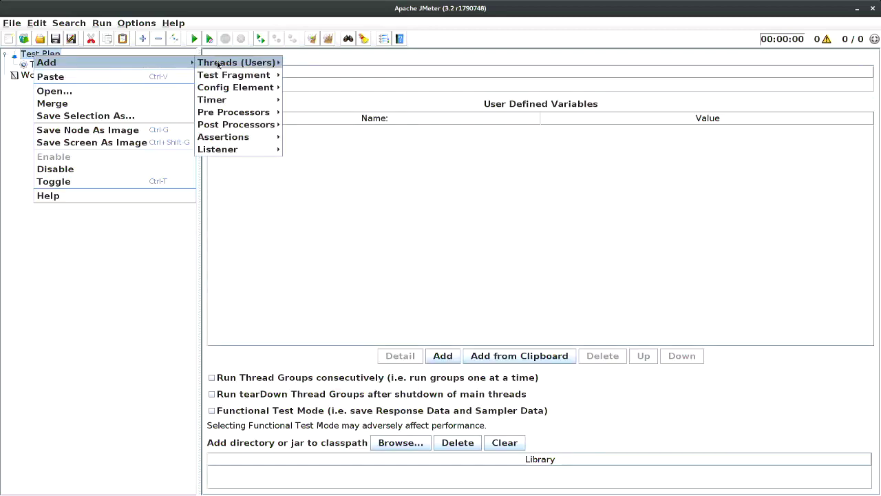
{"action": "mouse_move", "coordinate": [254, 62]}
{"action": "left_click", "coordinate": [301, 61]}
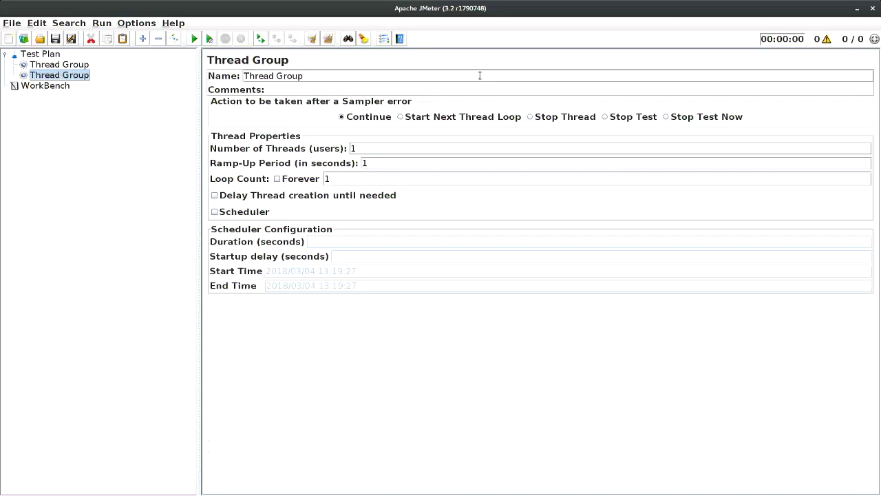
{"action": "double_click", "coordinate": [403, 150]}
{"action": "type", "text": "1000"}
{"action": "left_click", "coordinate": [31, 57]}
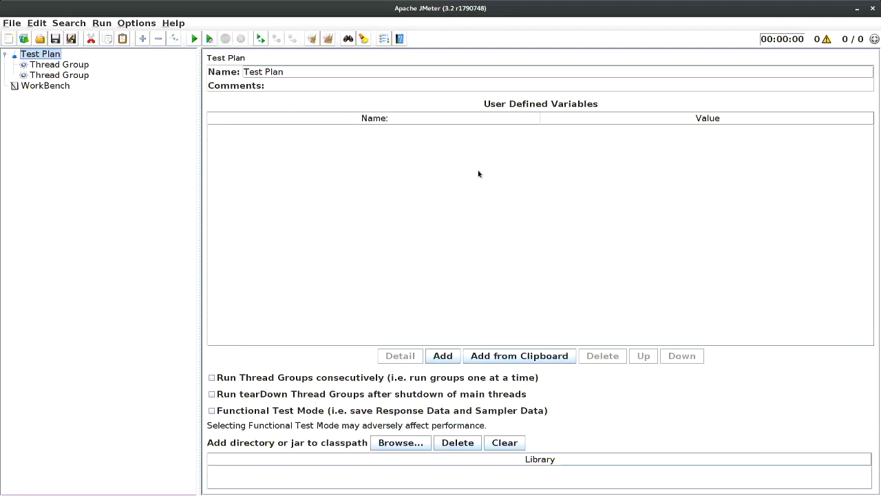
- Remove the second Thread Group, confirming Yes, and select the remaining one
{"action": "right_click", "coordinate": [42, 57]}
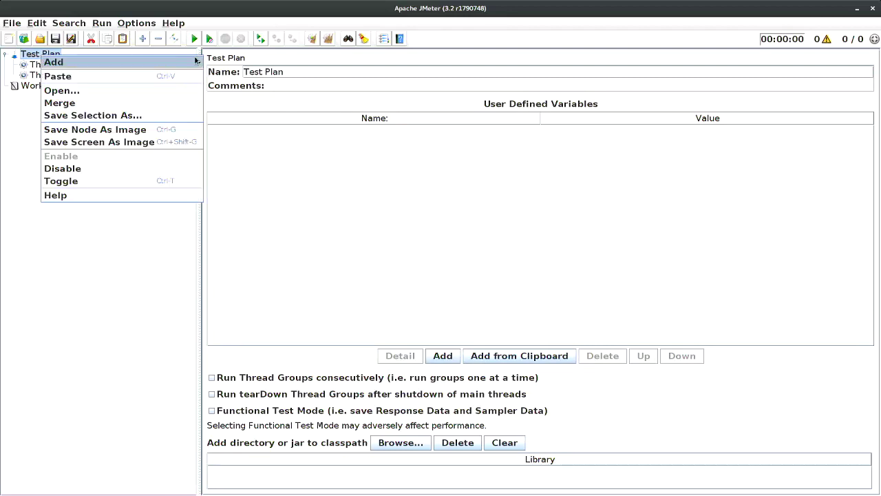
{"action": "mouse_move", "coordinate": [198, 62]}
{"action": "left_click", "coordinate": [367, 129]}
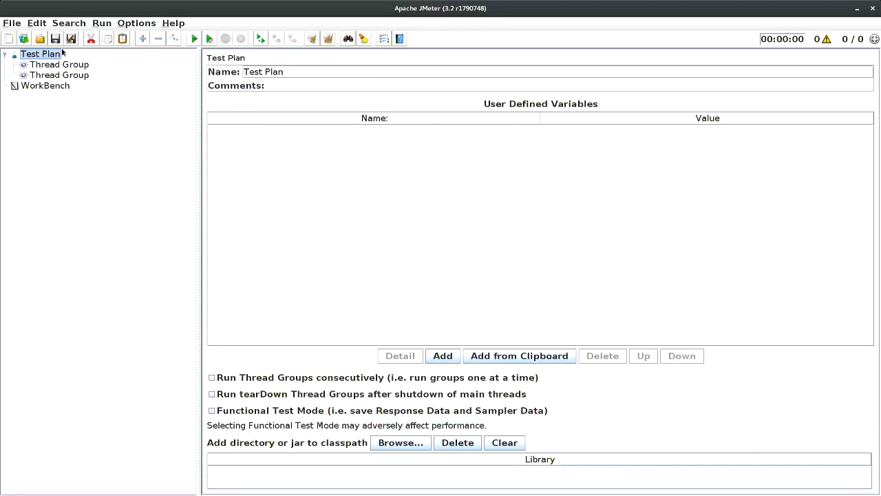
{"action": "left_click", "coordinate": [69, 76]}
{"action": "right_click", "coordinate": [70, 75]}
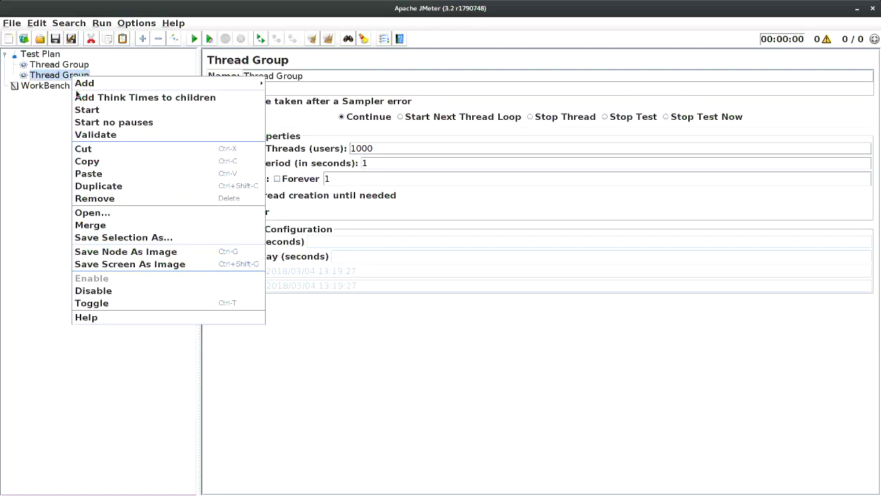
{"action": "left_click", "coordinate": [103, 198]}
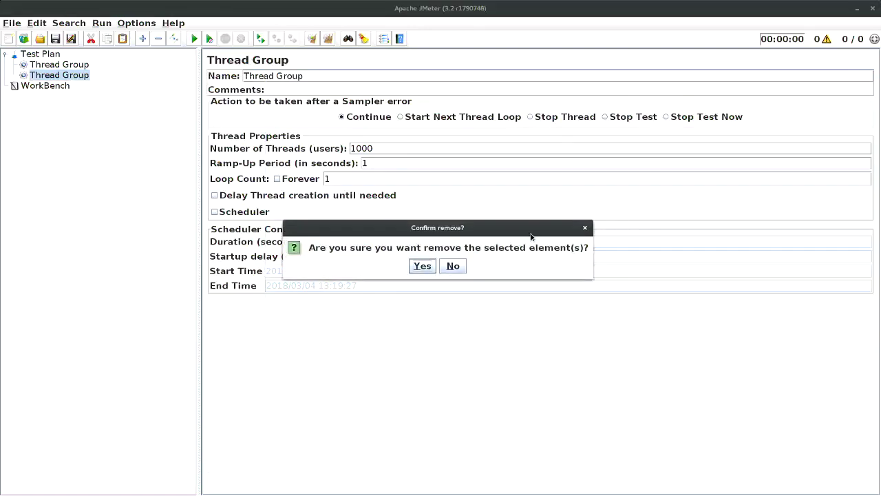
{"action": "left_click", "coordinate": [422, 266]}
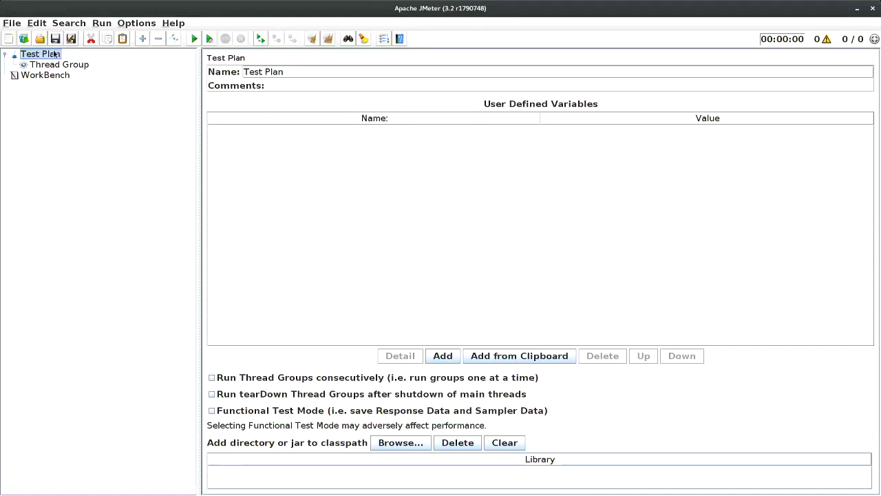
{"action": "left_click", "coordinate": [55, 64]}
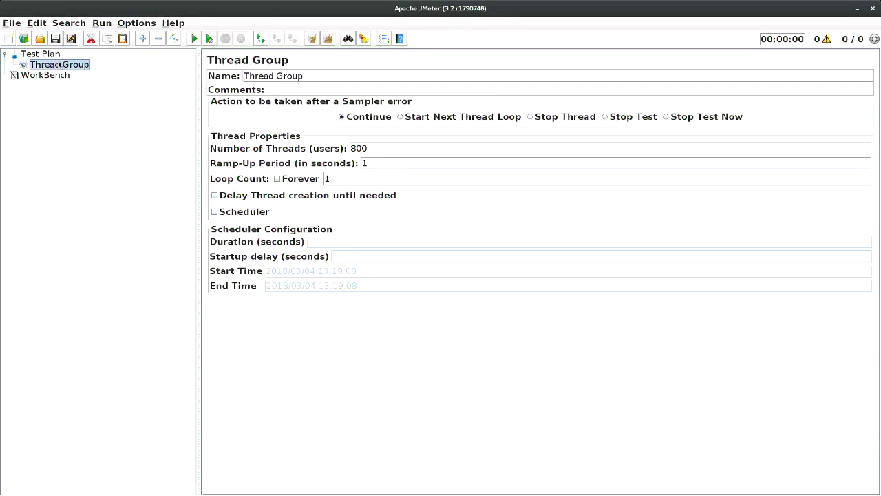
- Set the Thread Group to 1 thread with Loop Count Forever
{"action": "double_click", "coordinate": [437, 147]}
{"action": "type", "text": "1"}
{"action": "double_click", "coordinate": [410, 162]}
{"action": "left_click_drag", "start_coordinate": [360, 149], "coordinate": [347, 149]}
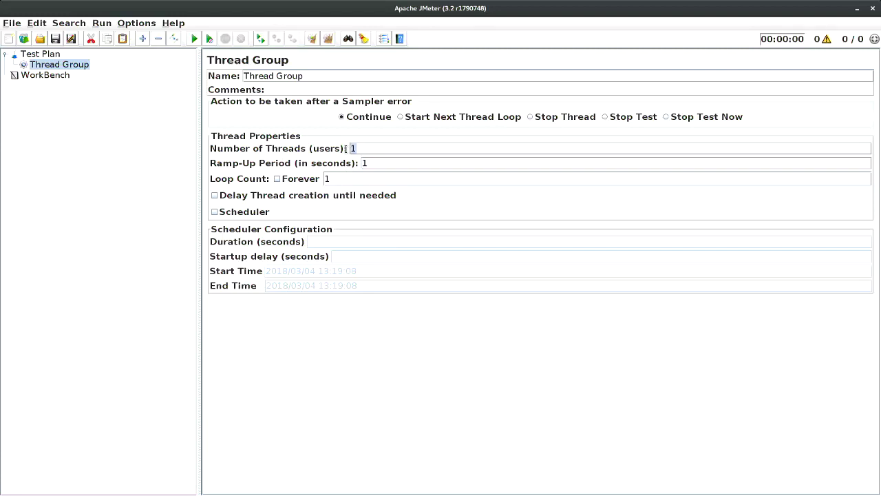
{"action": "left_click", "coordinate": [329, 179]}
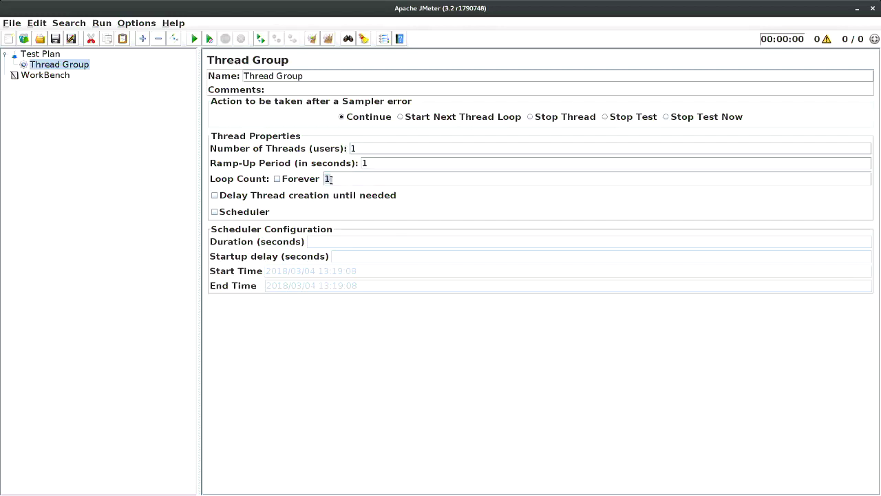
{"action": "left_click", "coordinate": [277, 179]}
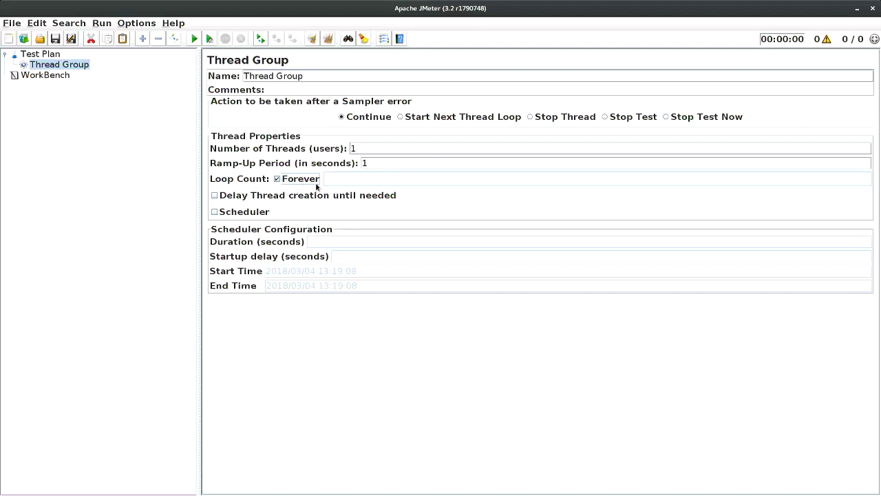
- Enable the Scheduler with a 10-second duration and Stop Thread on sampler error
{"action": "left_click", "coordinate": [247, 213]}
{"action": "left_click", "coordinate": [351, 241]}
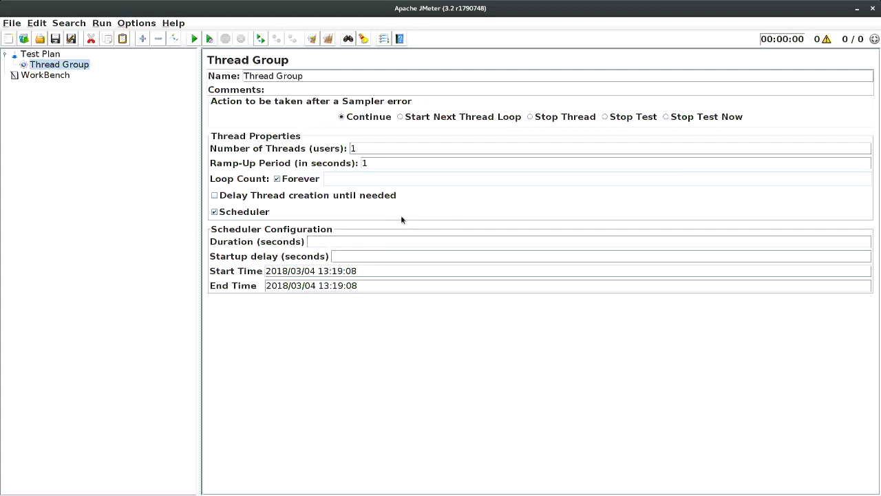
{"action": "type", "text": "600"}
{"action": "double_click", "coordinate": [365, 148]}
{"action": "left_click", "coordinate": [548, 124]}
{"action": "left_click", "coordinate": [55, 68]}
{"action": "left_click", "coordinate": [422, 242]}
{"action": "type", "text": "10"}
- Add a Java Request sampler under the Thread Group, then delete it
{"action": "right_click", "coordinate": [52, 67]}
{"action": "mouse_move", "coordinate": [186, 66]}
{"action": "mouse_move", "coordinate": [285, 74]}
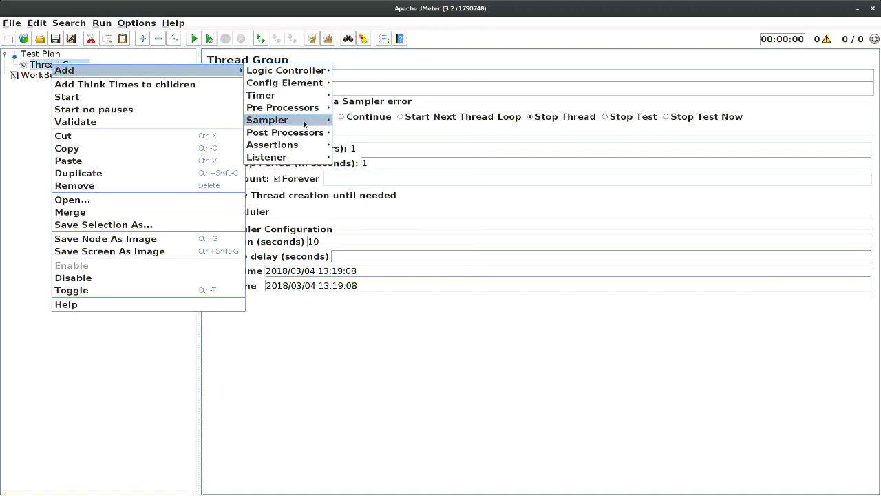
{"action": "mouse_move", "coordinate": [305, 121]}
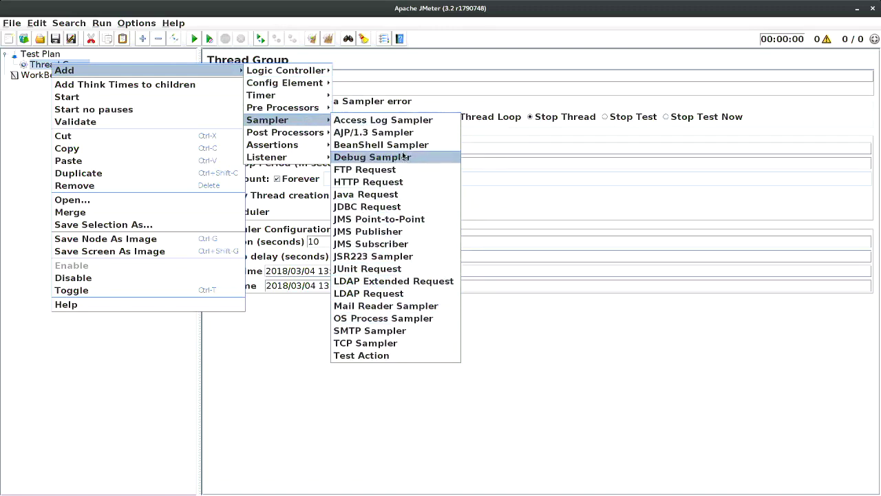
{"action": "left_click", "coordinate": [376, 194]}
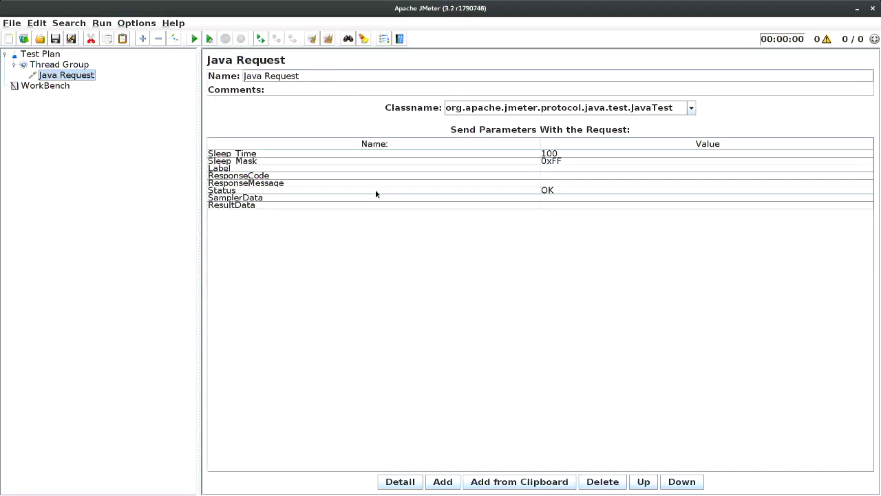
{"action": "right_click", "coordinate": [64, 81]}
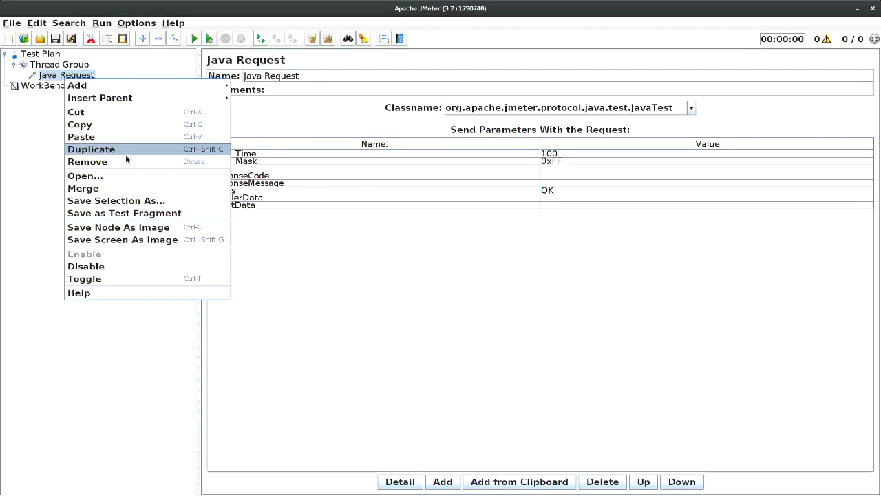
{"action": "left_click", "coordinate": [40, 77]}
{"action": "key", "text": "Delete"}
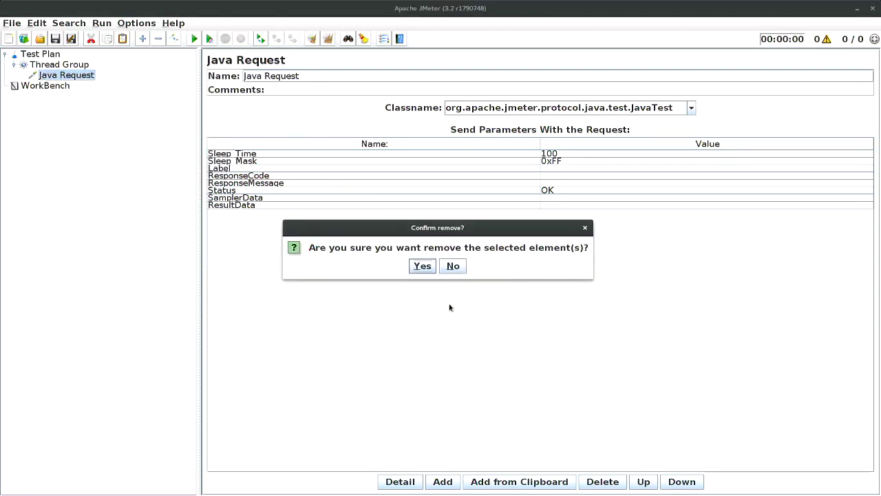
{"action": "left_click", "coordinate": [422, 265]}
- Add an HTTP Request sampler under the Thread Group
{"action": "right_click", "coordinate": [46, 66]}
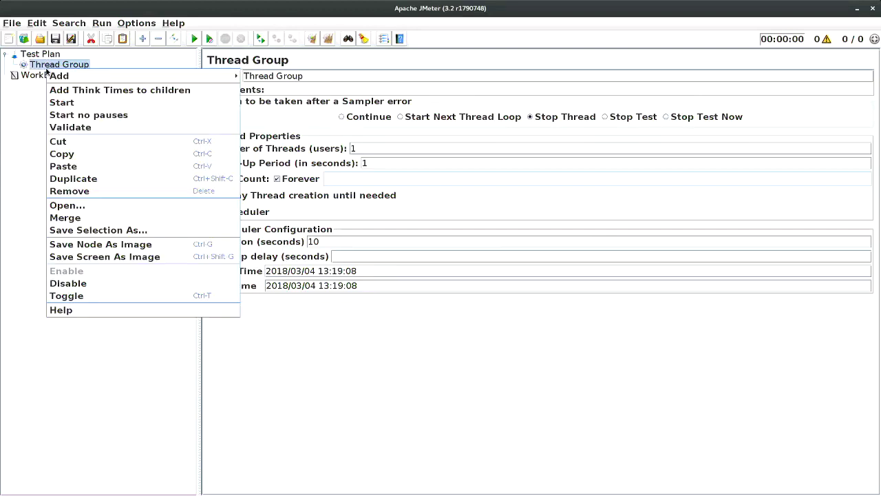
{"action": "mouse_move", "coordinate": [129, 76]}
{"action": "mouse_move", "coordinate": [275, 125]}
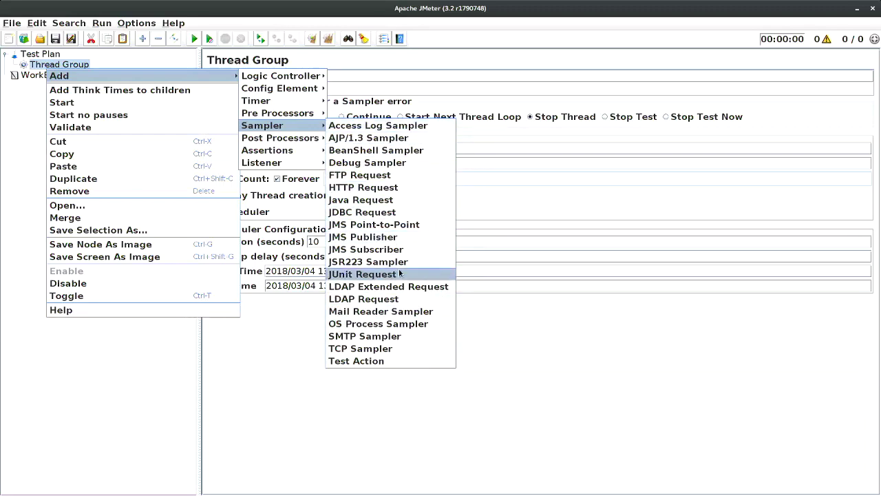
{"action": "left_click", "coordinate": [367, 188]}
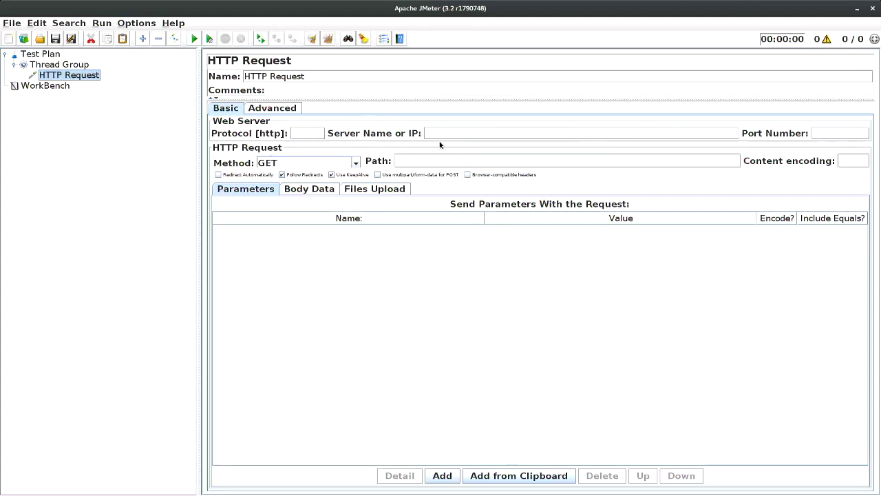
- Set the HTTP Request to protocol https, server beta.food.gov.uk and path /
{"action": "left_click", "coordinate": [300, 133]}
{"action": "type", "text": "https"}
{"action": "type", "text": "betafo"}
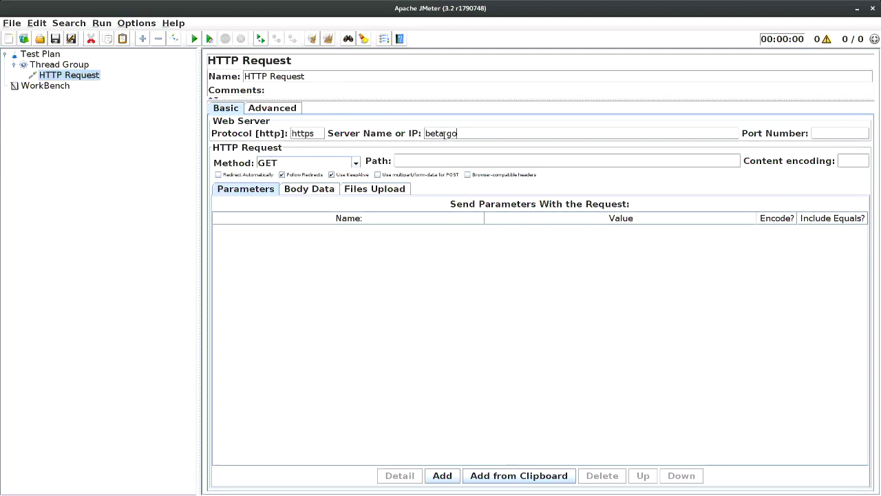
{"action": "type", "text": "od.gov.uk"}
{"action": "left_click", "coordinate": [444, 133]}
{"action": "type", "text": "."}
{"action": "left_click", "coordinate": [437, 162]}
{"action": "type", "text": "/"}
- Look through the Body Data and Files Upload tabs and the HTTP method list
{"action": "left_click", "coordinate": [299, 190]}
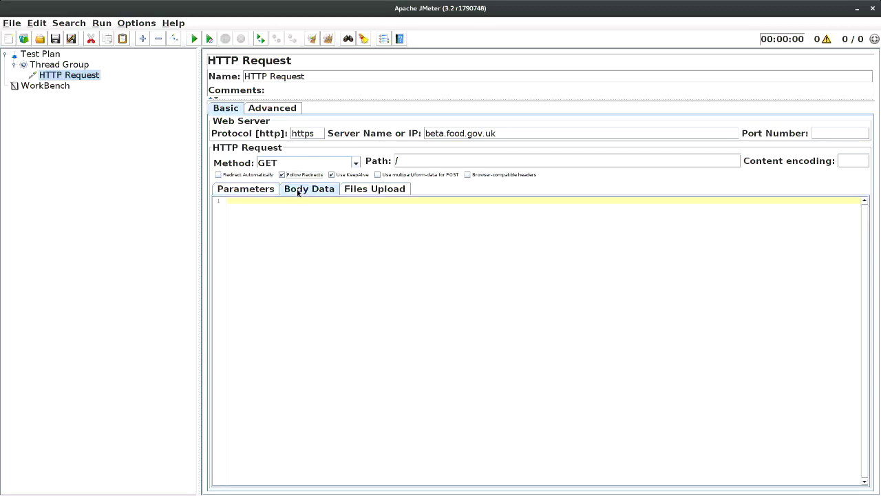
{"action": "left_click", "coordinate": [402, 184]}
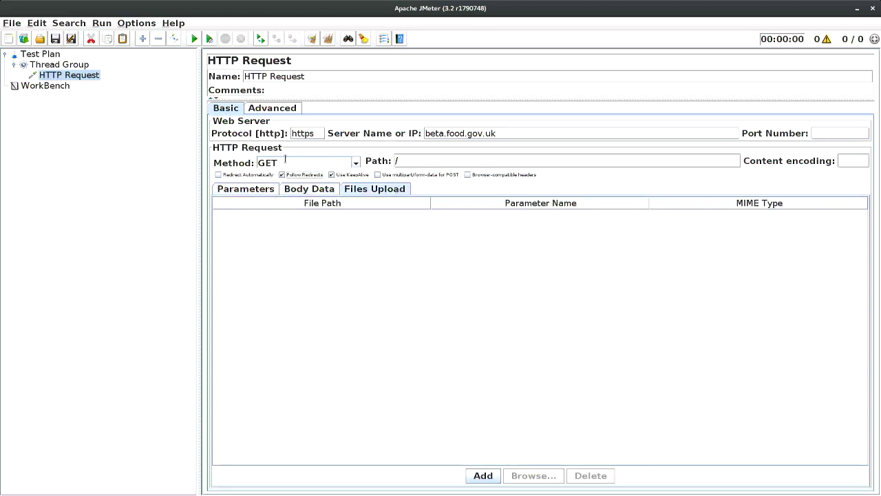
{"action": "left_click", "coordinate": [356, 163]}
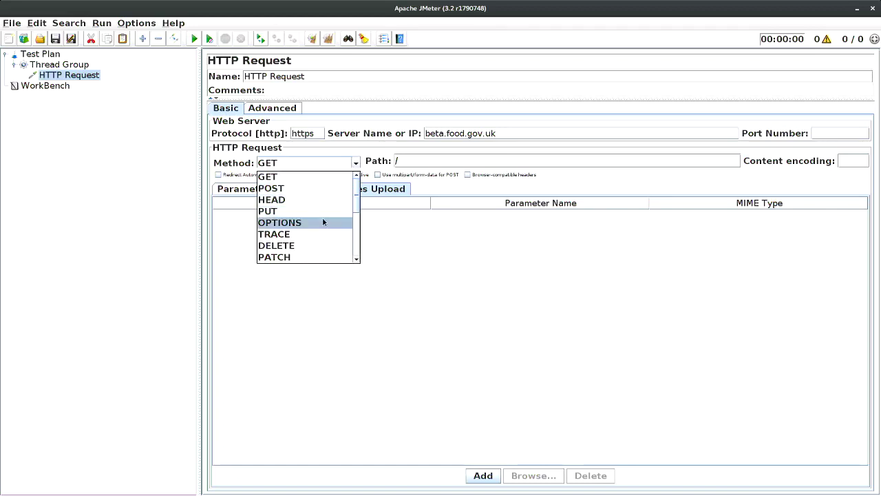
{"action": "scroll", "coordinate": [324, 222], "scroll_direction": "down", "scroll_amount": 2}
{"action": "scroll", "coordinate": [323, 222], "scroll_direction": "down", "scroll_amount": 2}
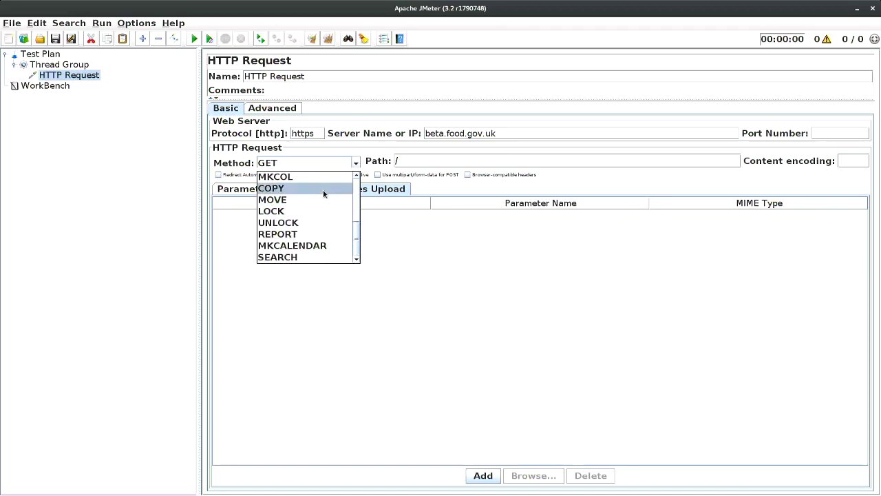
{"action": "key", "text": "ctrl+a"}
{"action": "type", "text": "kjasd"}
{"action": "left_click", "coordinate": [586, 308]}
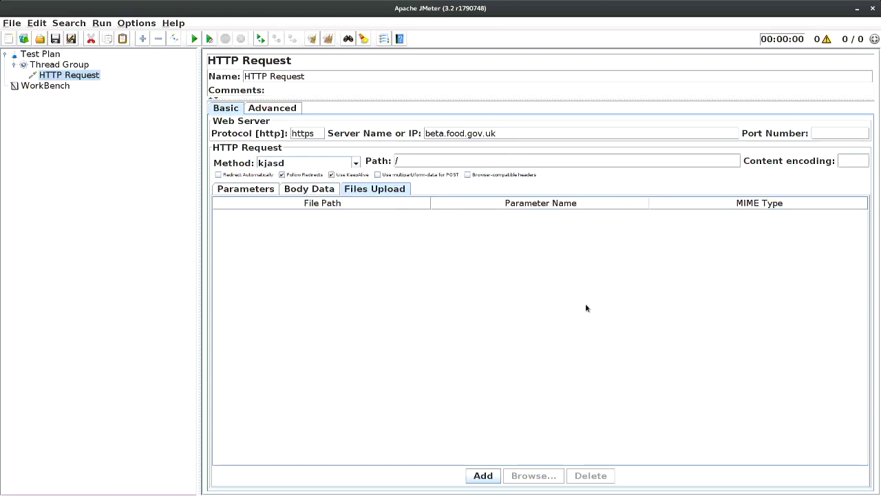
- Set the method back to GET, review the request tabs, and start the test
{"action": "left_click", "coordinate": [356, 162]}
{"action": "left_click", "coordinate": [319, 179]}
{"action": "left_click", "coordinate": [237, 192]}
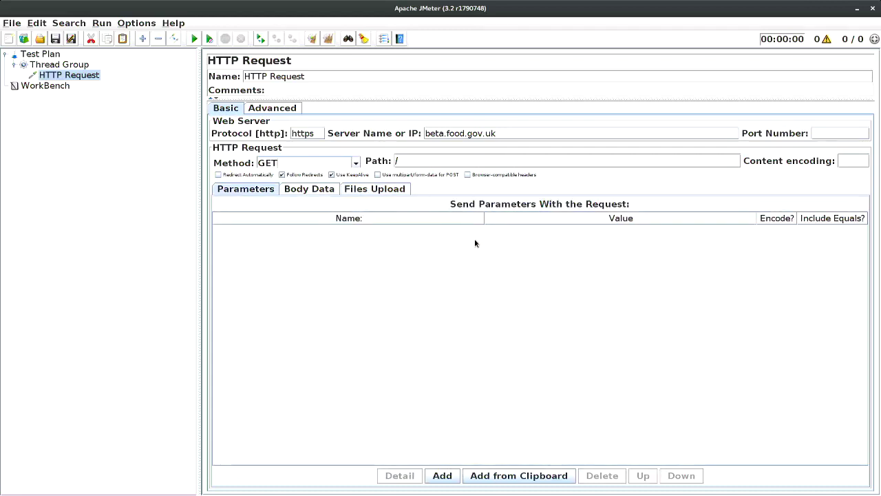
{"action": "left_click", "coordinate": [292, 186]}
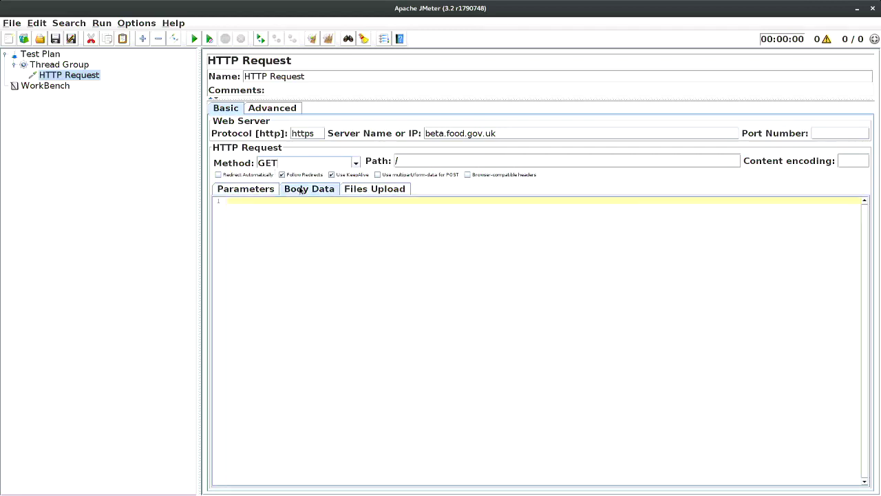
{"action": "left_click", "coordinate": [382, 190]}
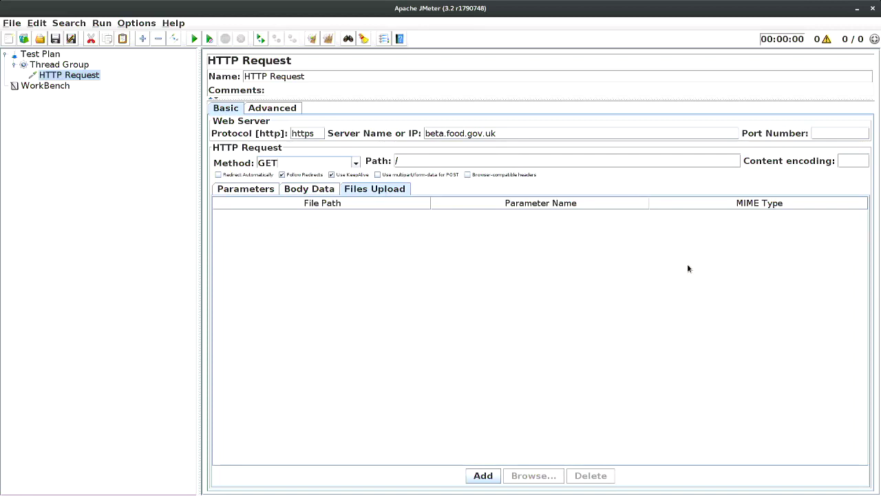
{"action": "left_click", "coordinate": [267, 193]}
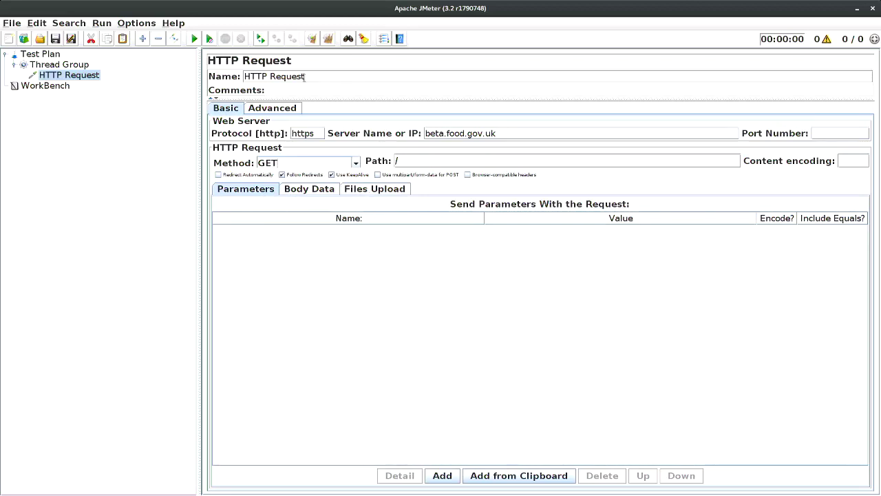
{"action": "left_click", "coordinate": [193, 39]}
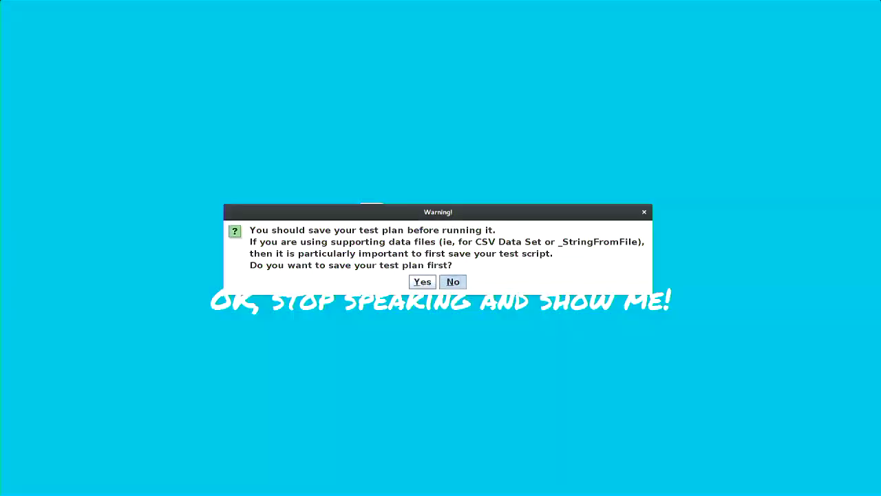
- Save the test plan as asdasdasd.jmx in the fsa folder and run it
{"action": "left_click", "coordinate": [452, 283]}
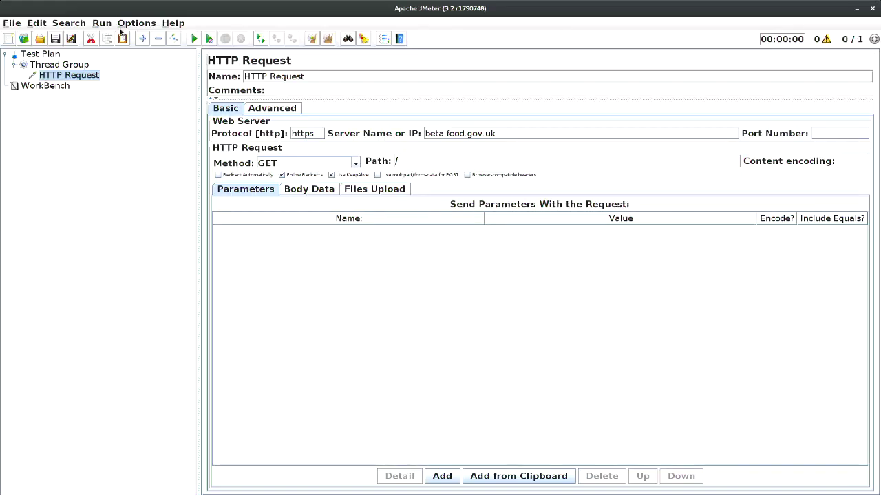
{"action": "left_click", "coordinate": [194, 39]}
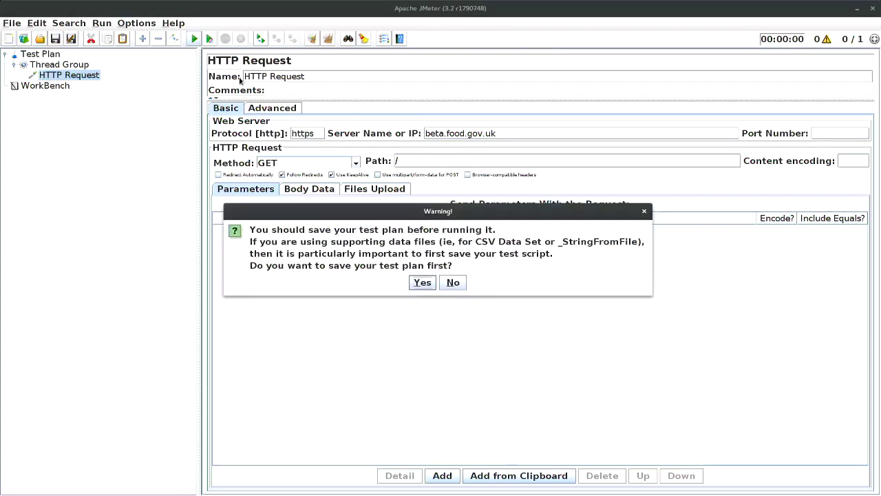
{"action": "left_click", "coordinate": [422, 283]}
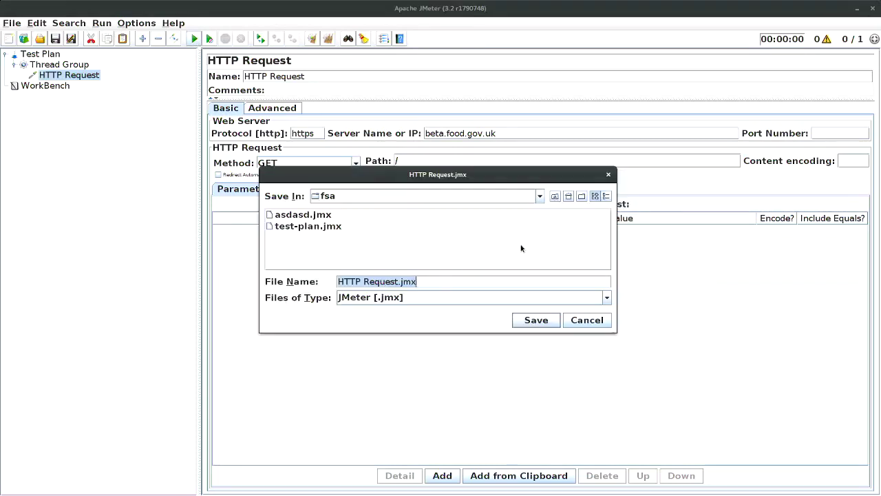
{"action": "type", "text": "asdasd.jmx"}
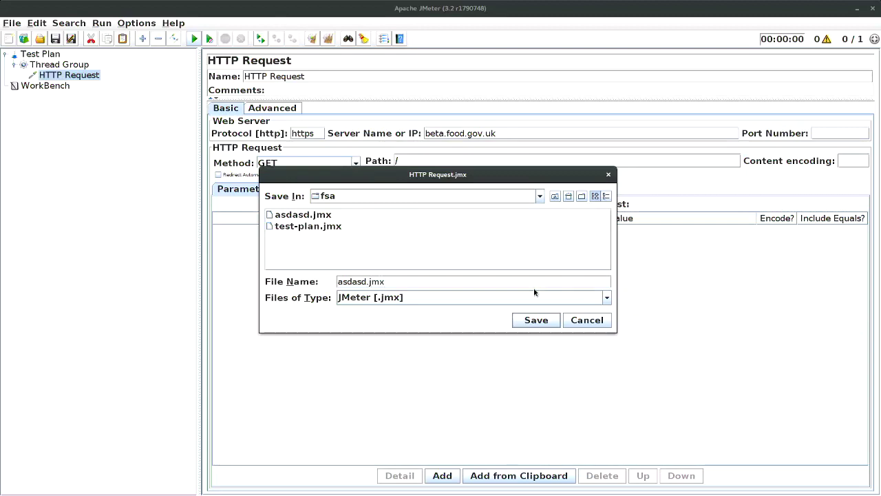
{"action": "type", "text": "asd"}
{"action": "left_click", "coordinate": [545, 322]}
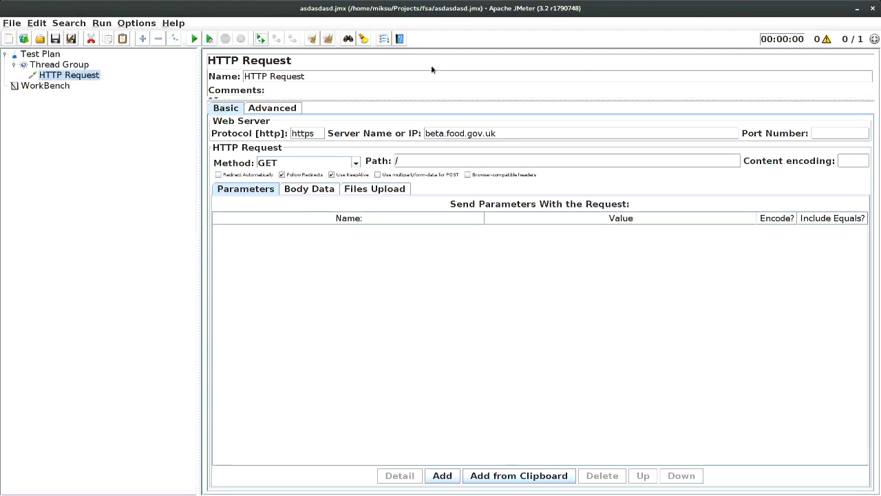
{"action": "left_click", "coordinate": [195, 40]}
{"action": "left_click", "coordinate": [195, 40]}
{"action": "left_click", "coordinate": [195, 40]}
{"action": "triple_click", "coordinate": [485, 131]}
{"action": "key", "text": "ctrl+c"}
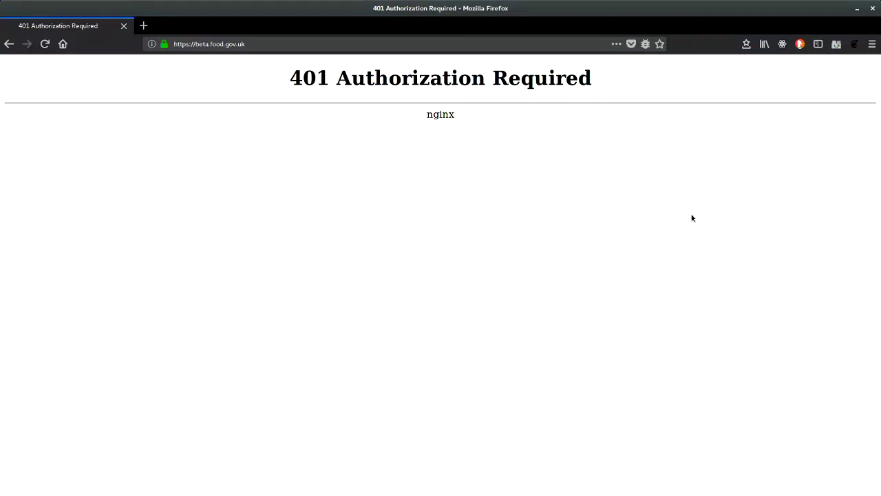
{"action": "mouse_move", "coordinate": [858, 20]}
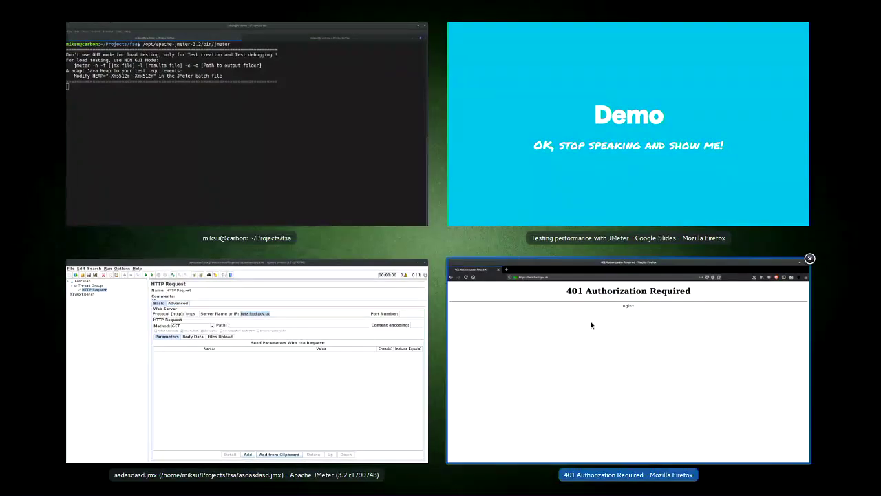
{"action": "left_click", "coordinate": [325, 356]}
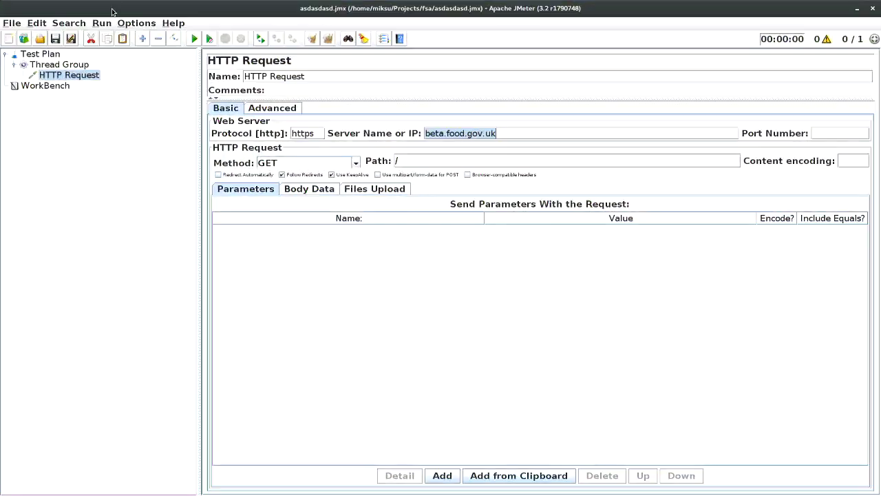
- Add an HTTP Authorization Manager above HTTP Request with one empty row
{"action": "right_click", "coordinate": [63, 64]}
{"action": "mouse_move", "coordinate": [131, 67]}
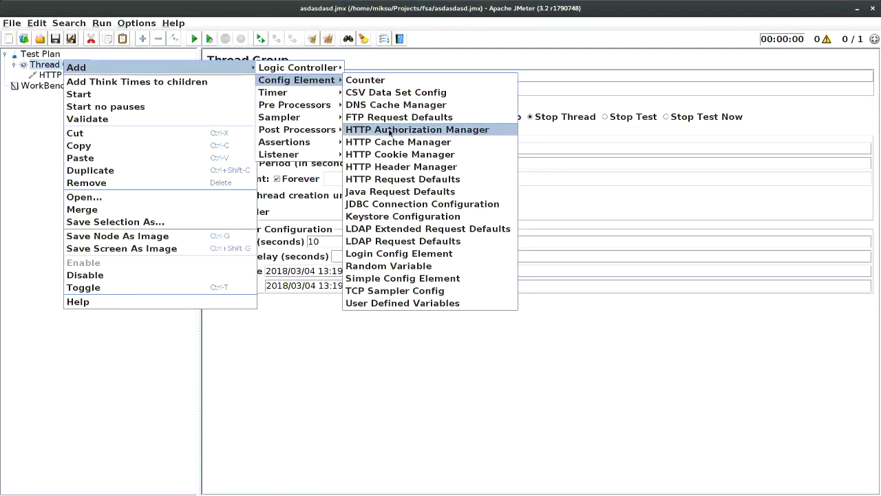
{"action": "key", "text": "Escape"}
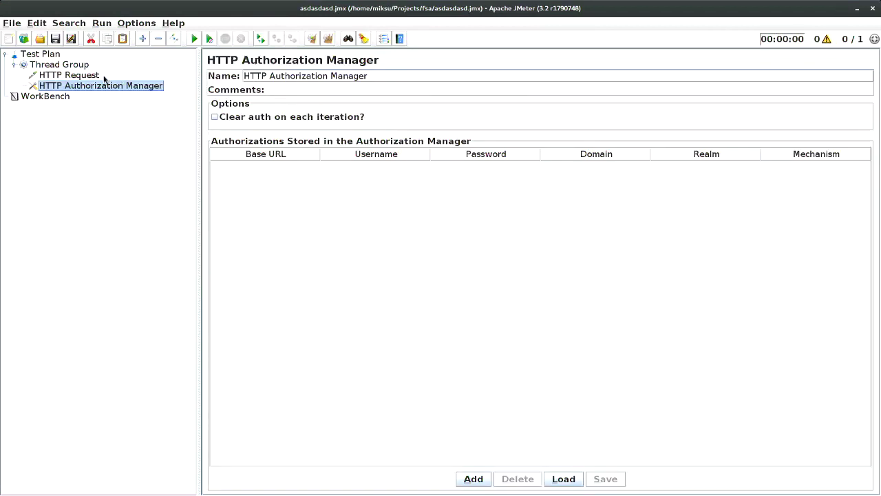
{"action": "left_click_drag", "start_coordinate": [101, 85], "coordinate": [79, 73]}
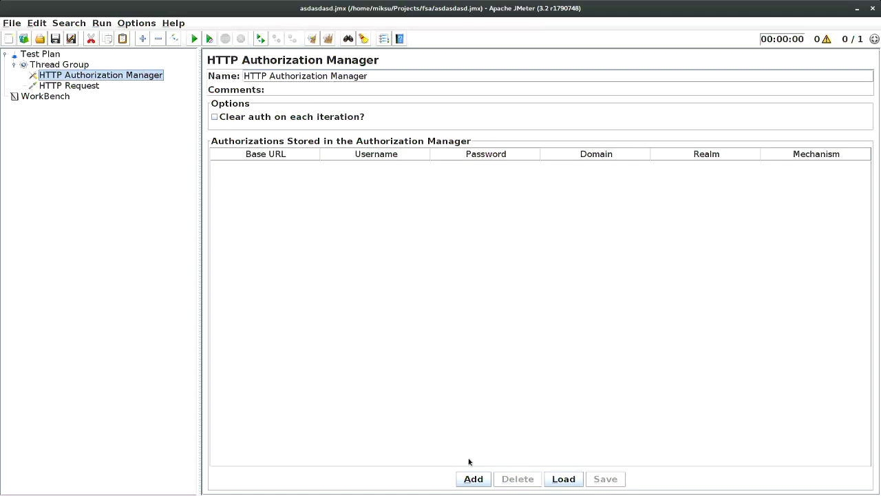
{"action": "left_click", "coordinate": [472, 482]}
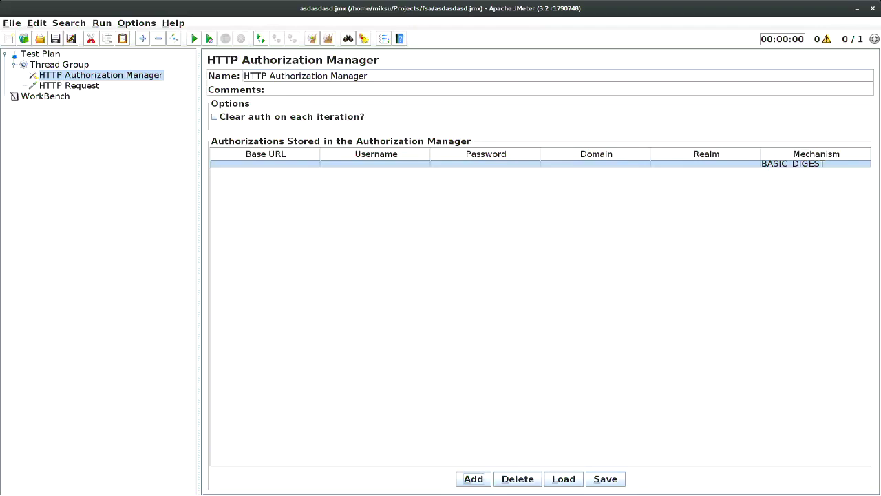
- Advance the presentation to The results slide, then return to JMeter
{"action": "mouse_move", "coordinate": [1, 2]}
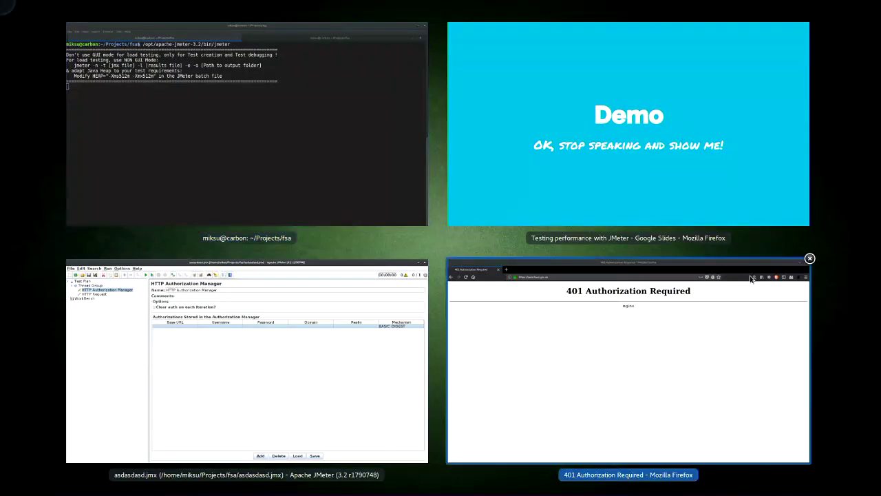
{"action": "left_click", "coordinate": [628, 124]}
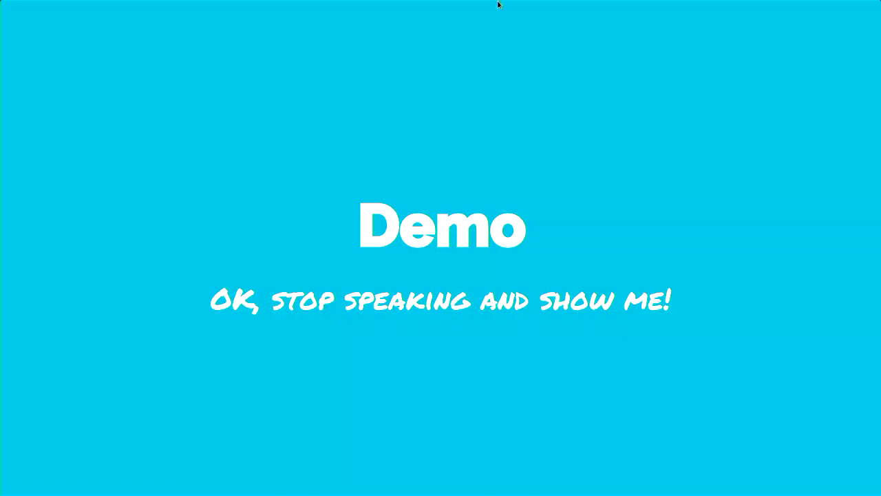
{"action": "key", "text": "Right"}
{"action": "mouse_move", "coordinate": [2, 1]}
{"action": "left_click", "coordinate": [231, 329]}
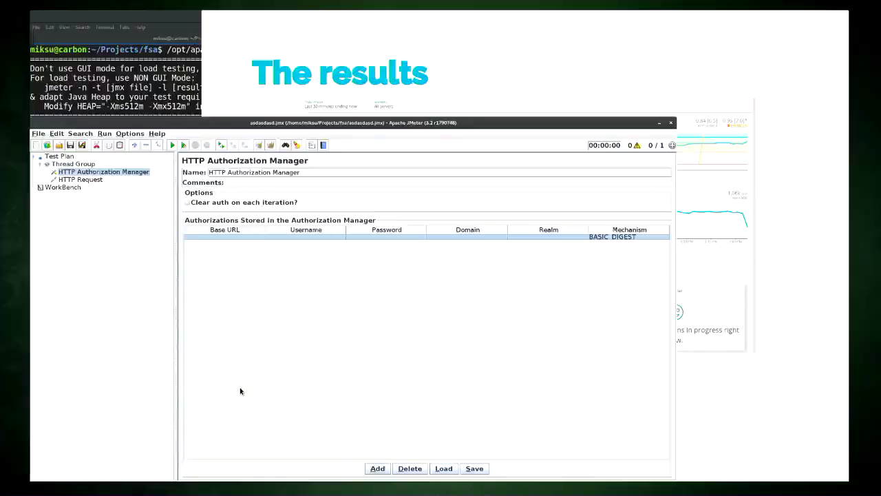
{"action": "double_click", "coordinate": [285, 166]}
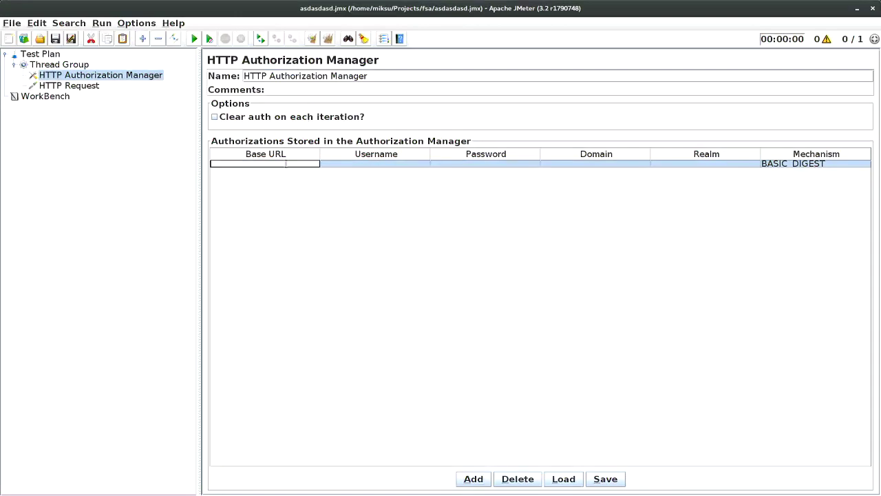
{"action": "key", "text": "ctrl+v"}
{"action": "double_click", "coordinate": [375, 163]}
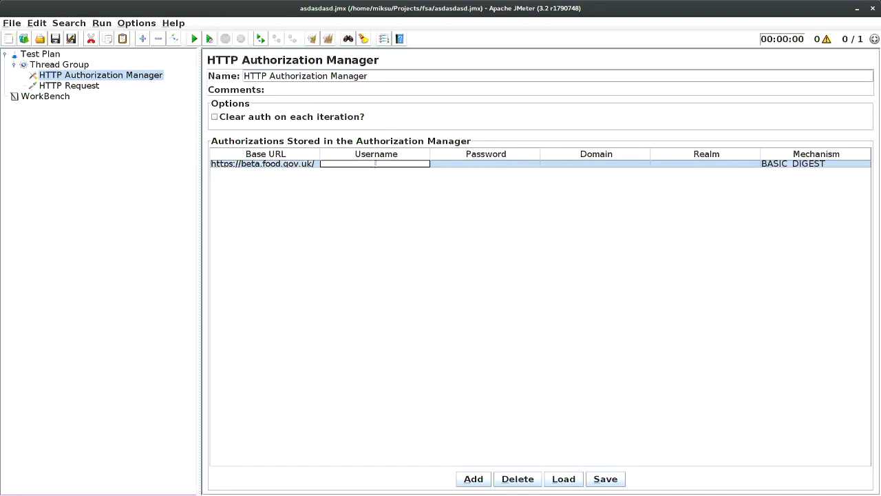
{"action": "type", "text": "fsawunder"}
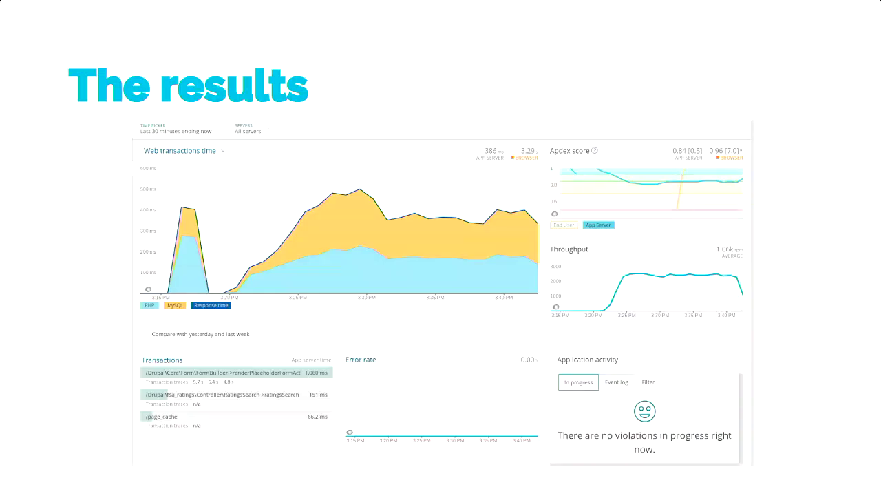
{"action": "key", "text": "super"}
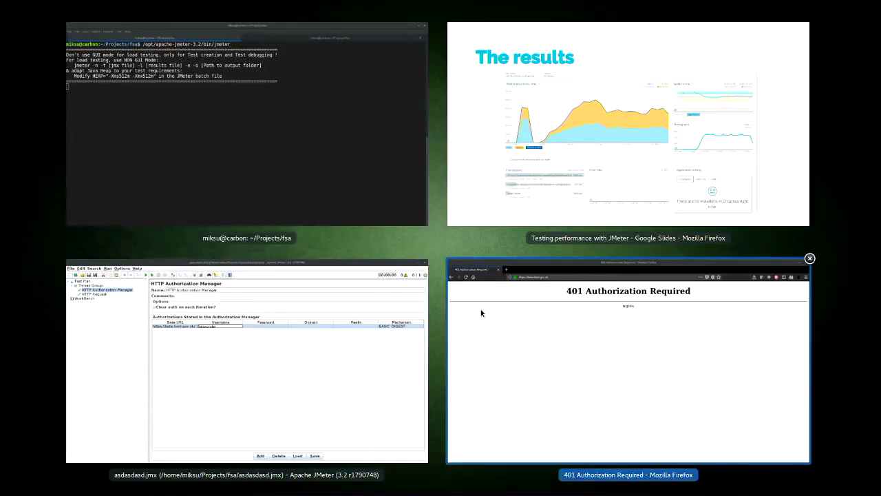
{"action": "left_click", "coordinate": [364, 371]}
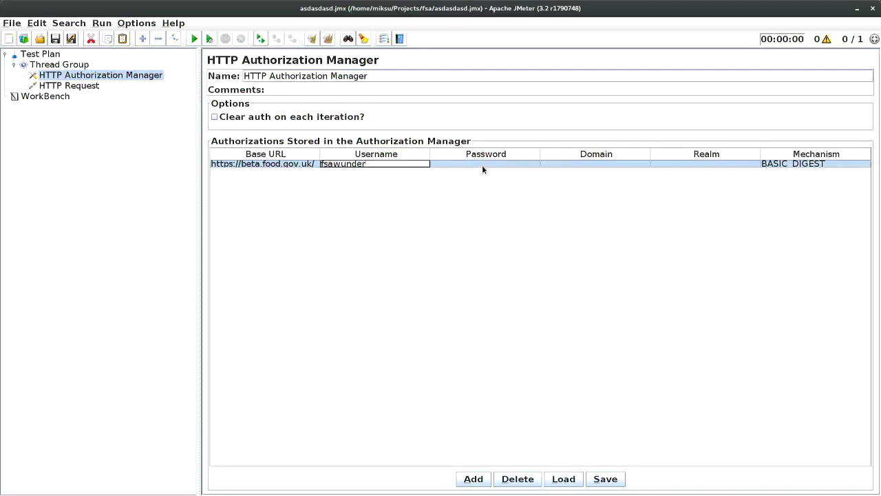
- Enter the account password and set the realm to Restricted
{"action": "left_click", "coordinate": [482, 165]}
{"action": "key", "text": "ctrl+v"}
{"action": "key", "text": "Tab"}
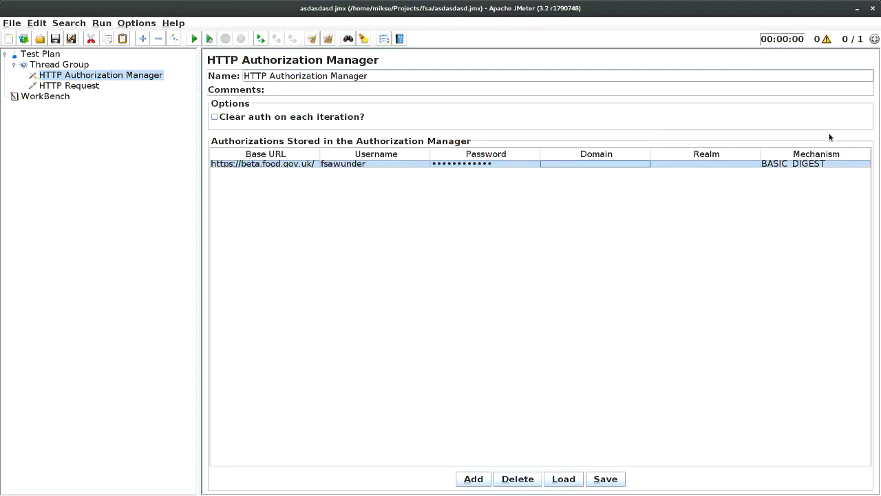
{"action": "double_click", "coordinate": [689, 163]}
{"action": "type", "text": "Restricted"}
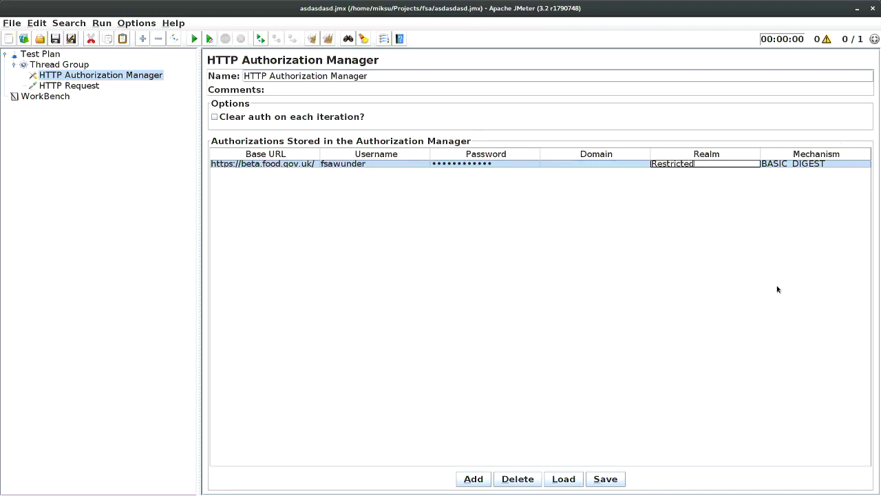
{"action": "key", "text": "Return"}
{"action": "left_click", "coordinate": [98, 86]}
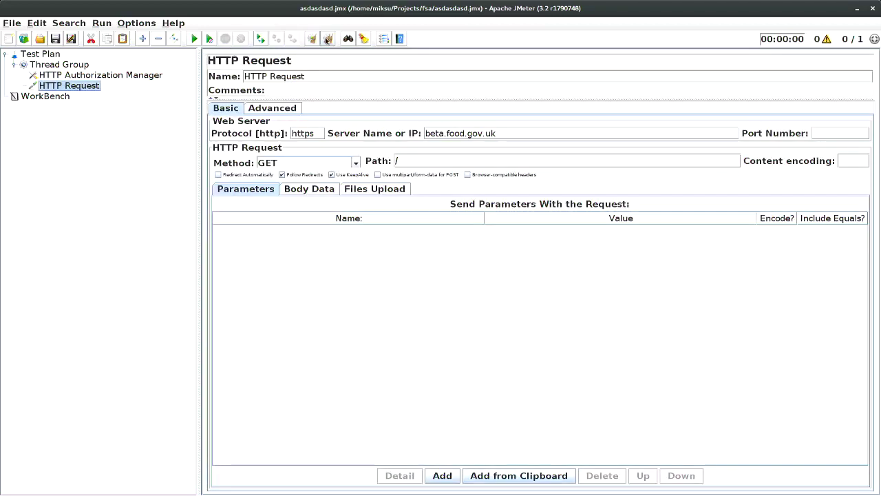
- Run the test about ten seconds, stop it, and focus the Thread Group's Duration field
{"action": "left_click", "coordinate": [193, 39]}
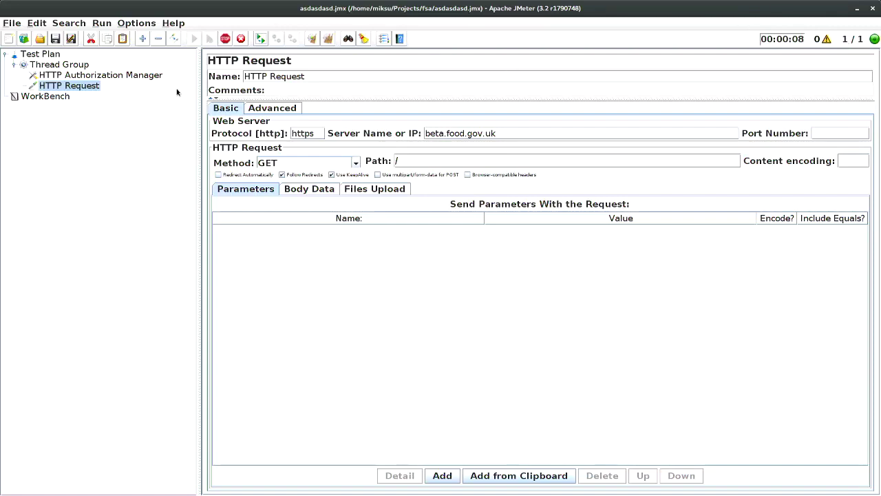
{"action": "left_click", "coordinate": [240, 39]}
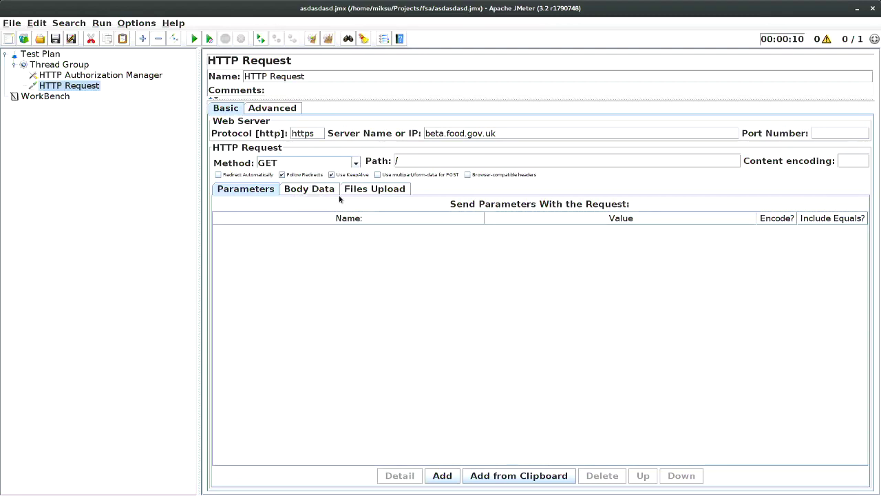
{"action": "left_click", "coordinate": [59, 64]}
{"action": "left_click", "coordinate": [365, 242]}
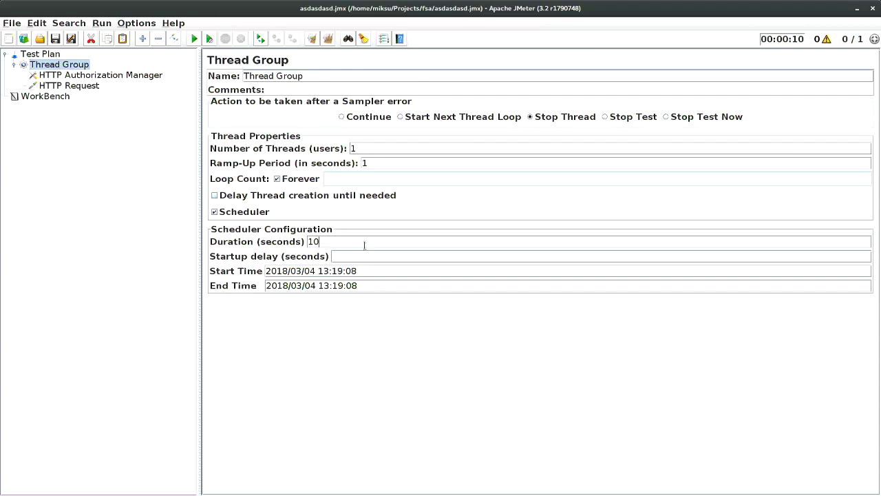
- Set the Thread Group to 50 threads with a 5-second ramp-up and 10-second duration, then start the run
{"action": "double_click", "coordinate": [365, 245]}
{"action": "double_click", "coordinate": [386, 163]}
{"action": "type", "text": "5"}
{"action": "double_click", "coordinate": [371, 149]}
{"action": "type", "text": "50"}
{"action": "double_click", "coordinate": [374, 162]}
{"action": "left_click", "coordinate": [343, 244]}
{"action": "left_click", "coordinate": [192, 40]}
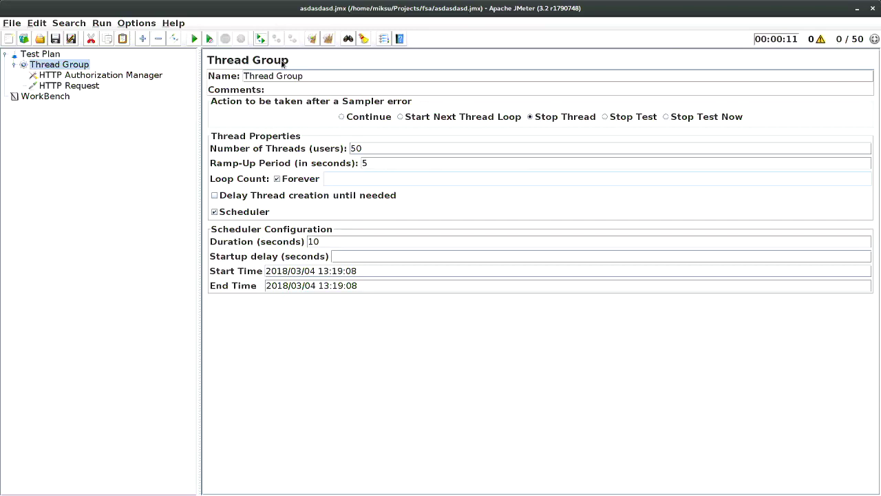
{"action": "left_click", "coordinate": [80, 87]}
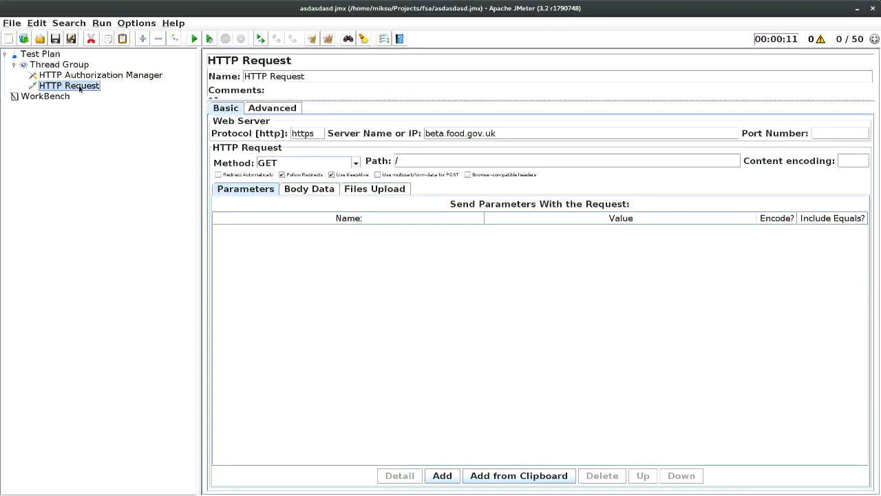
- Add a View Results Tree listener under the Thread Group through Add > Listener
{"action": "left_click", "coordinate": [50, 66]}
{"action": "right_click", "coordinate": [50, 66]}
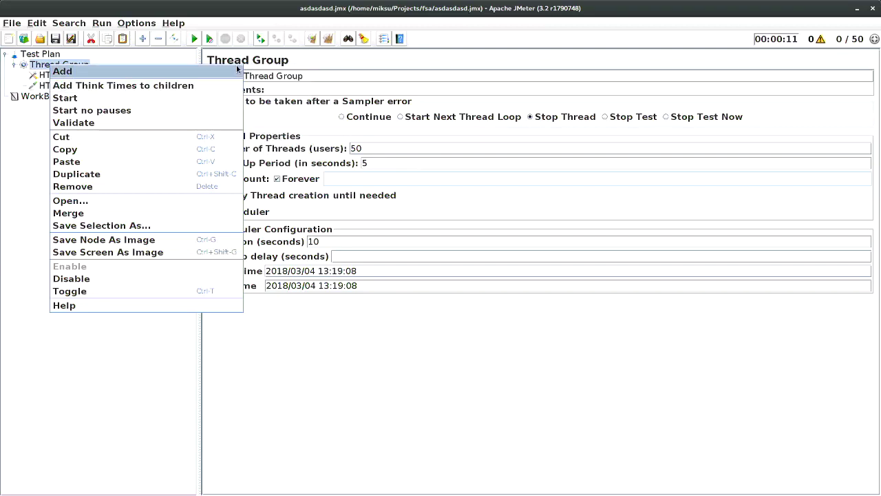
{"action": "mouse_move", "coordinate": [213, 71]}
{"action": "mouse_move", "coordinate": [280, 162]}
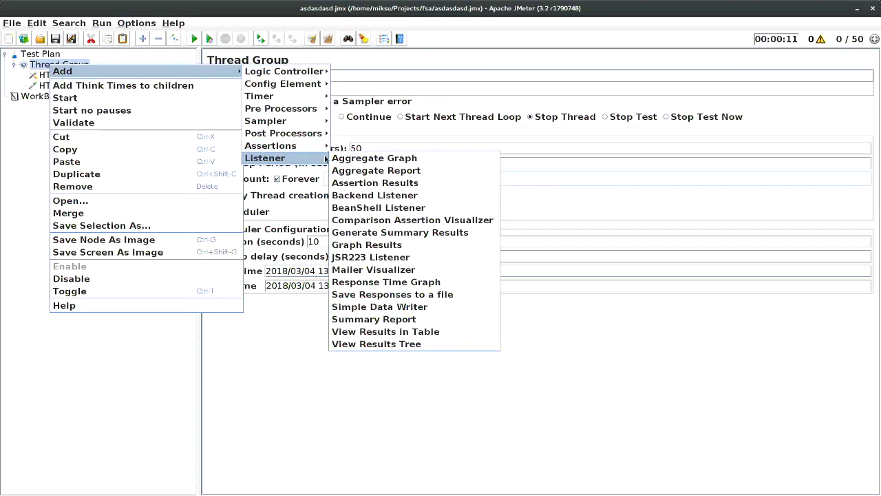
{"action": "left_click", "coordinate": [396, 344]}
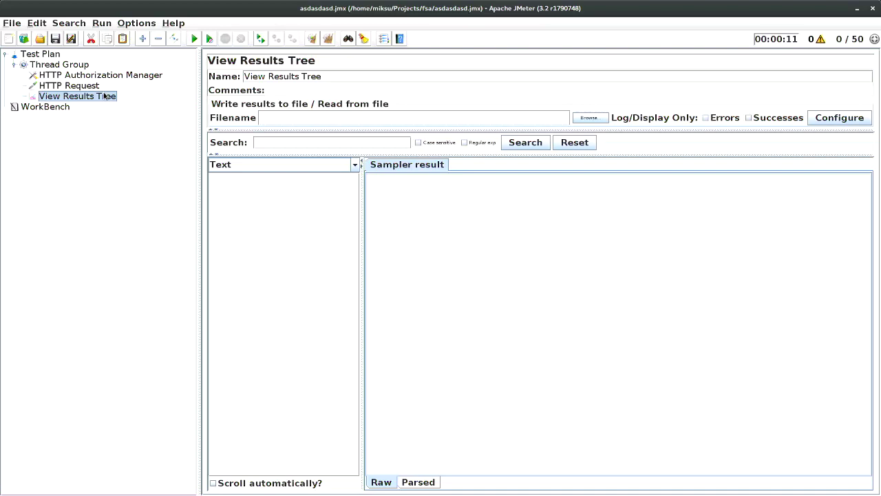
- Browse the Thread Group's Add menu and close it without adding anything
{"action": "right_click", "coordinate": [43, 66]}
{"action": "mouse_move", "coordinate": [57, 71]}
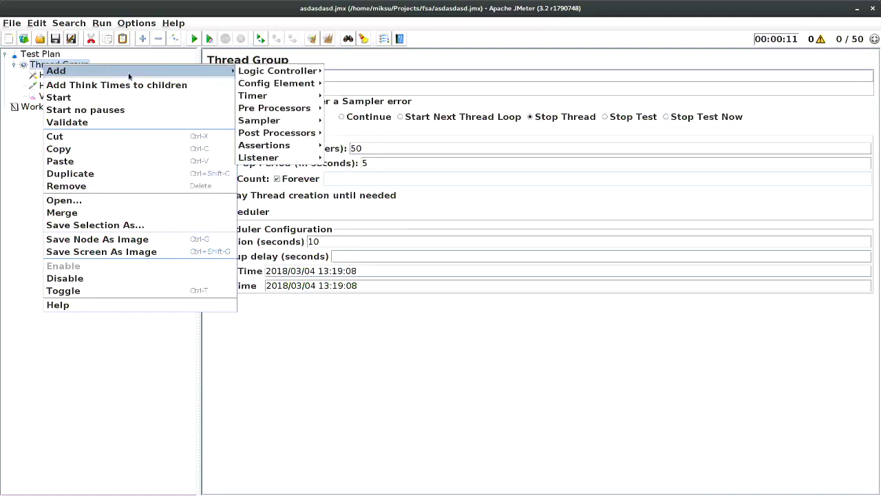
{"action": "mouse_move", "coordinate": [301, 83]}
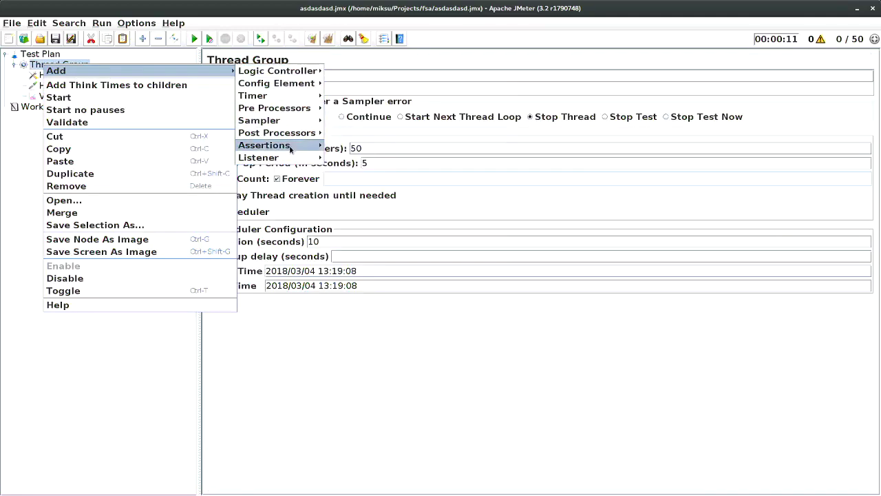
{"action": "mouse_move", "coordinate": [292, 158]}
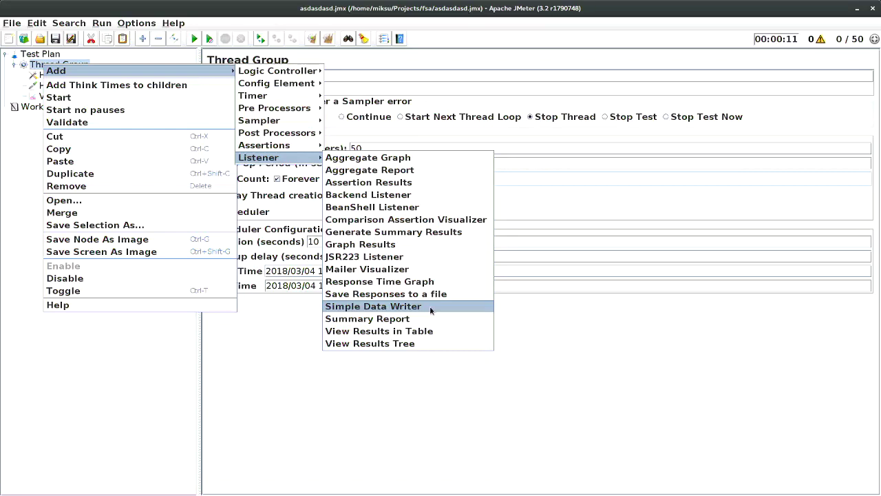
{"action": "left_click", "coordinate": [385, 342]}
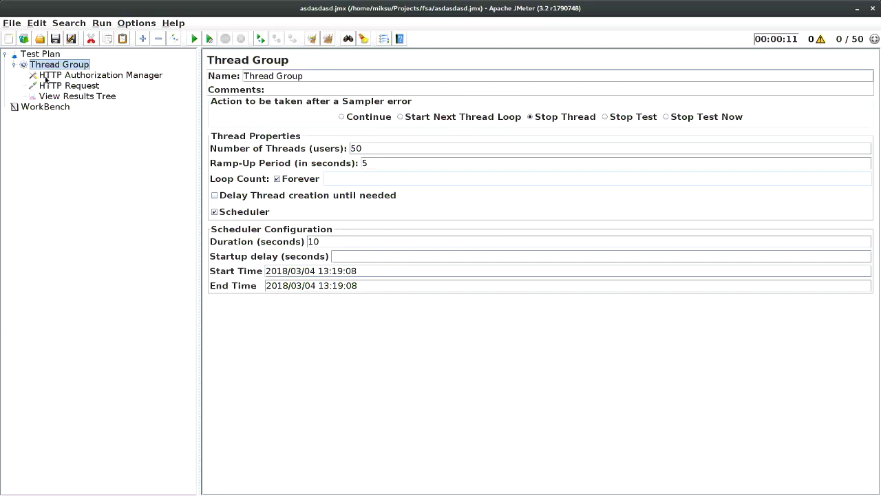
- Clear the View Results Tree and start a fresh 50-thread run
{"action": "left_click", "coordinate": [55, 100]}
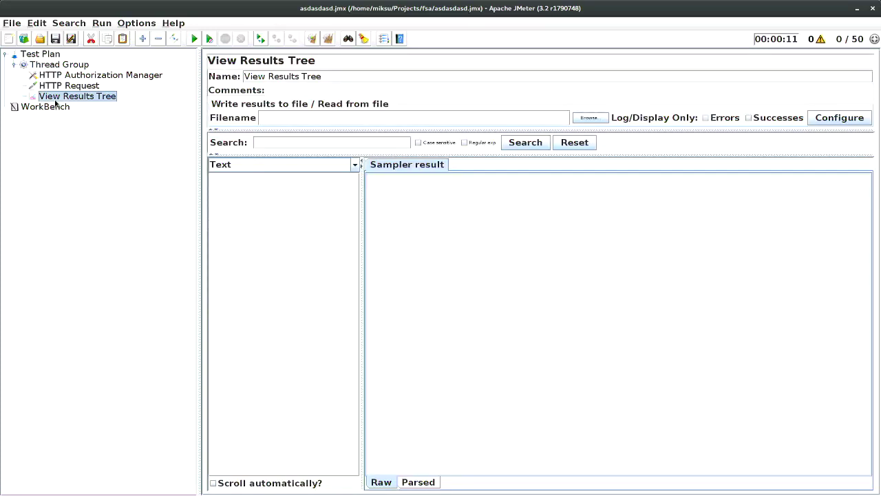
{"action": "left_click", "coordinate": [320, 39]}
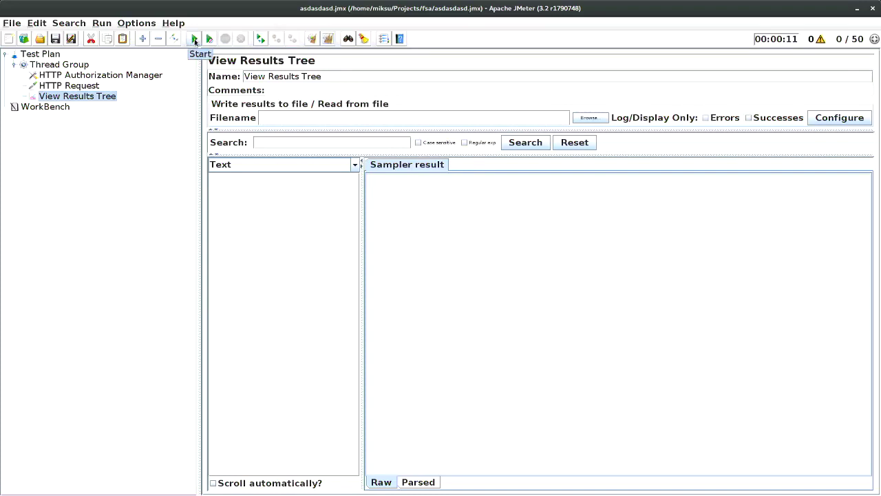
{"action": "left_click", "coordinate": [194, 41]}
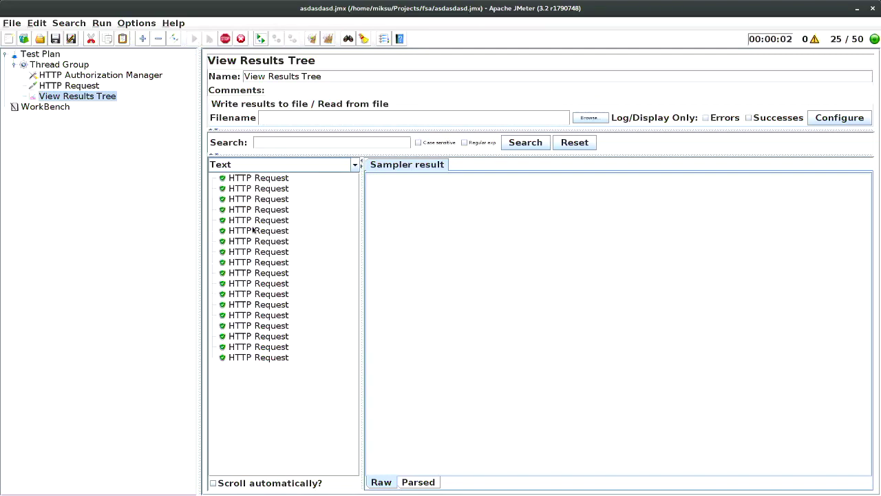
{"action": "scroll", "coordinate": [250, 262], "scroll_direction": "down", "scroll_amount": 3}
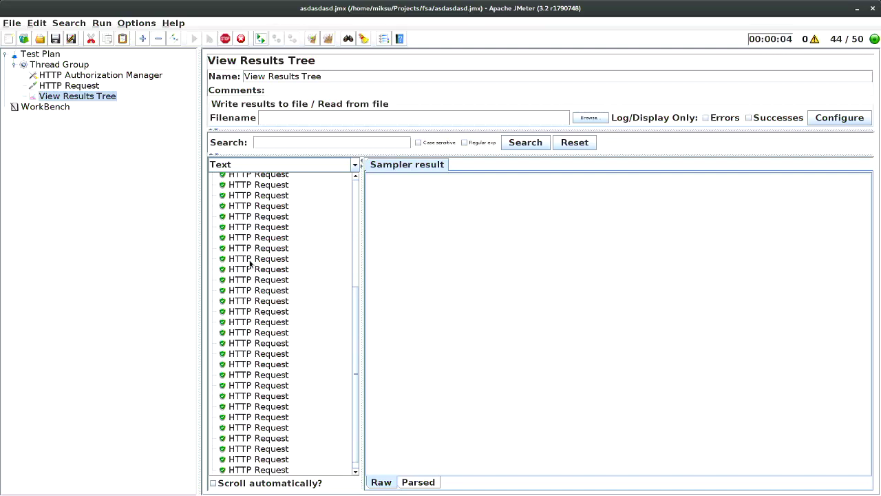
{"action": "scroll", "coordinate": [250, 263], "scroll_direction": "down", "scroll_amount": 5}
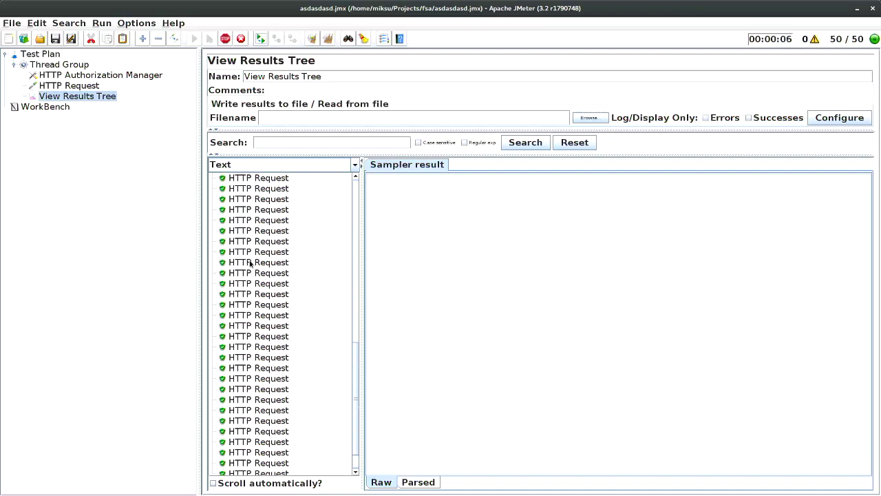
{"action": "scroll", "coordinate": [250, 262], "scroll_direction": "down", "scroll_amount": 5}
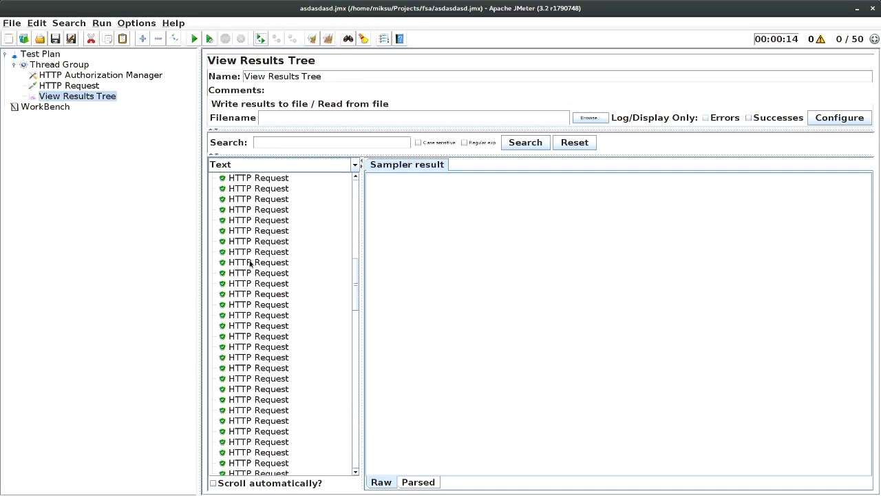
- Step through the finished samples' 200 OK result details, then show the HTTP Request settings
{"action": "left_click", "coordinate": [251, 263]}
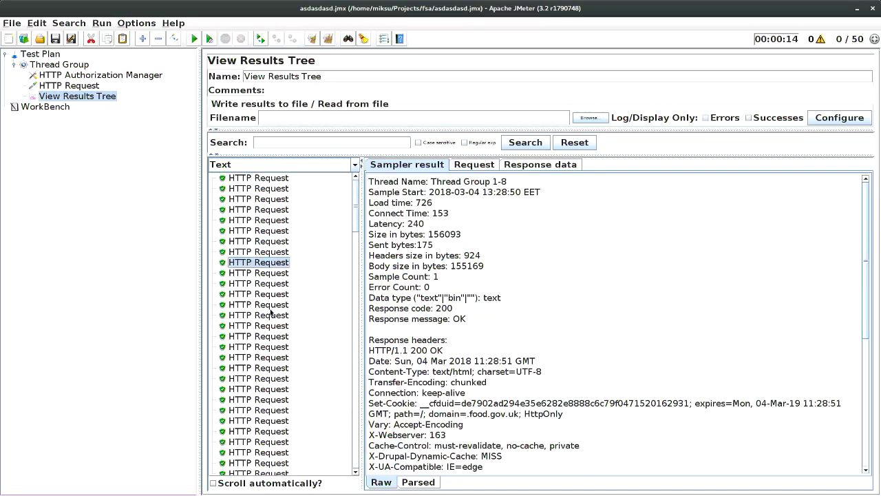
{"action": "key", "text": "Down"}
{"action": "key", "text": "Down"}
{"action": "key", "text": "Down"}
{"action": "key", "text": "Down"}
{"action": "key", "text": "Down"}
{"action": "key", "text": "Down"}
{"action": "key", "text": "Up"}
{"action": "key", "text": "Up"}
{"action": "key", "text": "Up"}
{"action": "key", "text": "Up"}
{"action": "key", "text": "Up"}
{"action": "key", "text": "Up"}
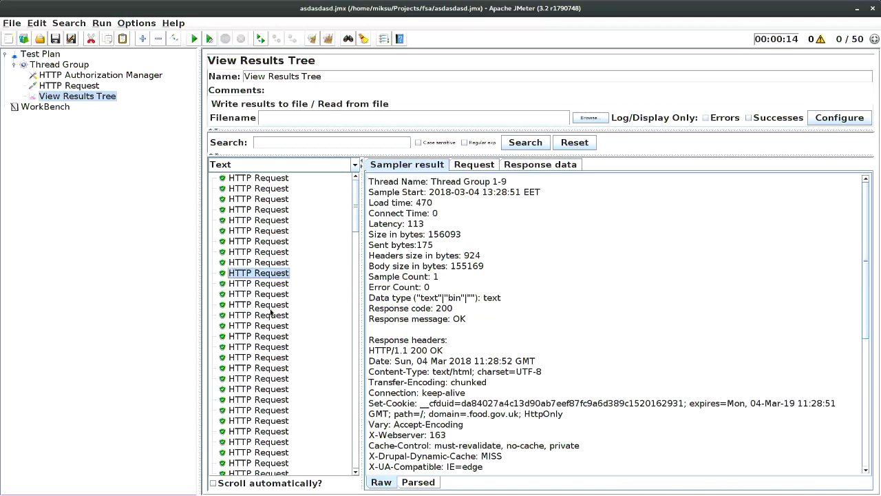
{"action": "left_click", "coordinate": [71, 87]}
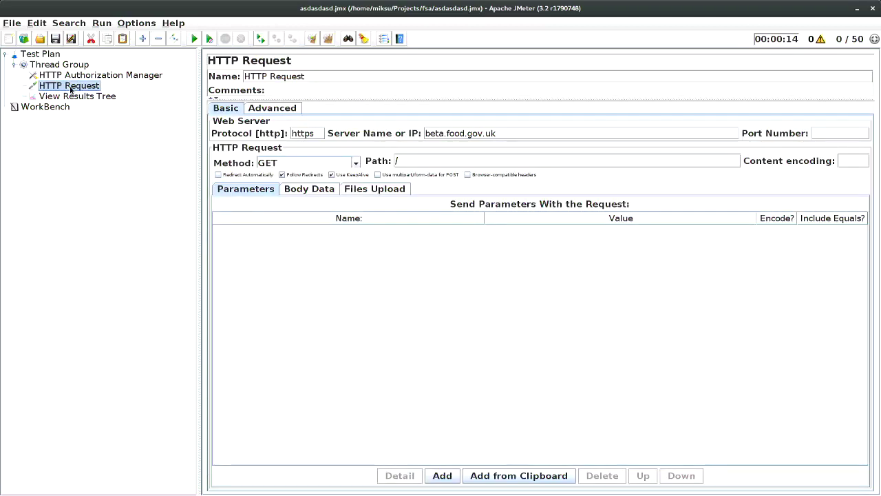
- Add a Response Assertion to the HTTP Request and move it above the request
{"action": "right_click", "coordinate": [71, 87]}
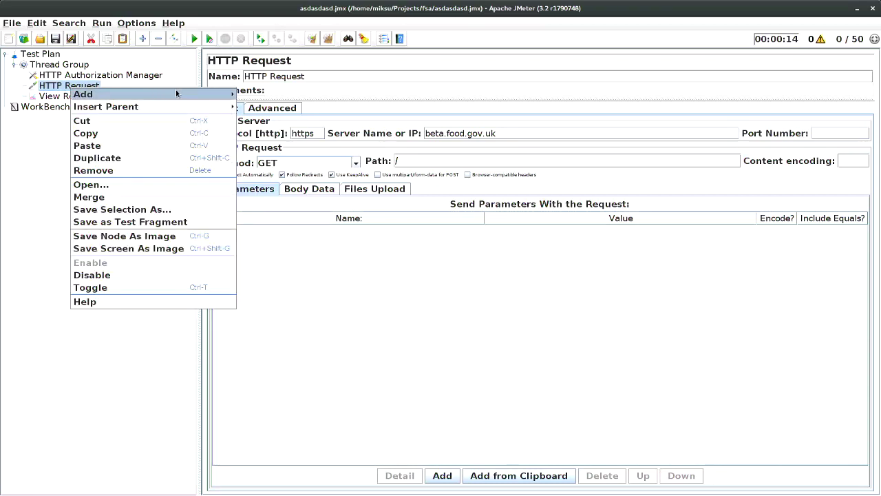
{"action": "mouse_move", "coordinate": [219, 92]}
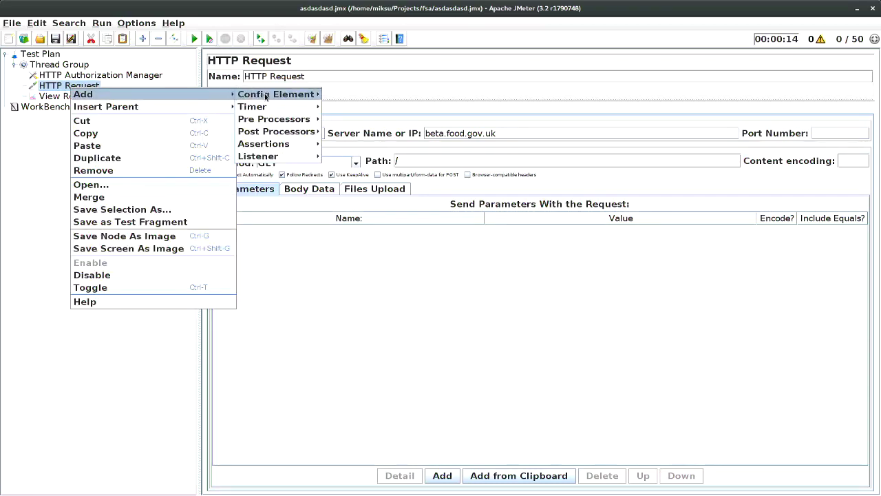
{"action": "mouse_move", "coordinate": [310, 97]}
{"action": "mouse_move", "coordinate": [302, 145]}
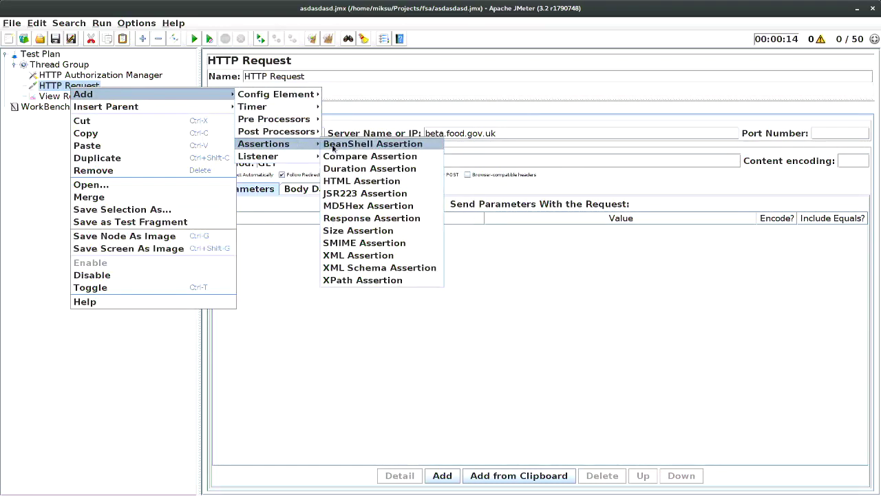
{"action": "left_click", "coordinate": [362, 218]}
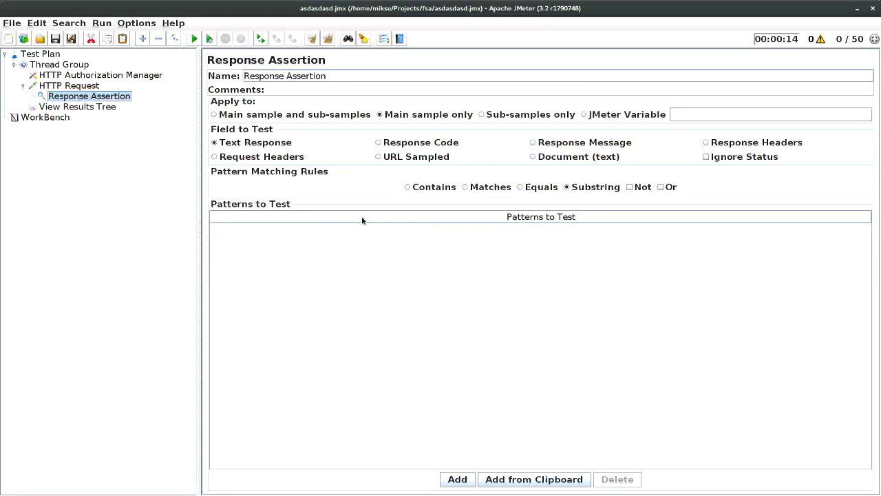
{"action": "left_click_drag", "start_coordinate": [95, 100], "coordinate": [71, 86]}
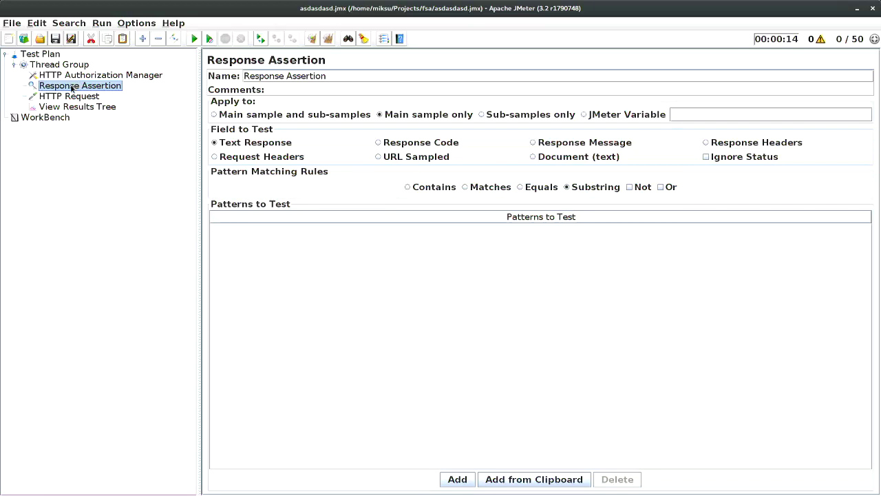
- Make the assertion test that the Response Code equals pattern 200
{"action": "left_click", "coordinate": [418, 144]}
{"action": "left_click", "coordinate": [541, 191]}
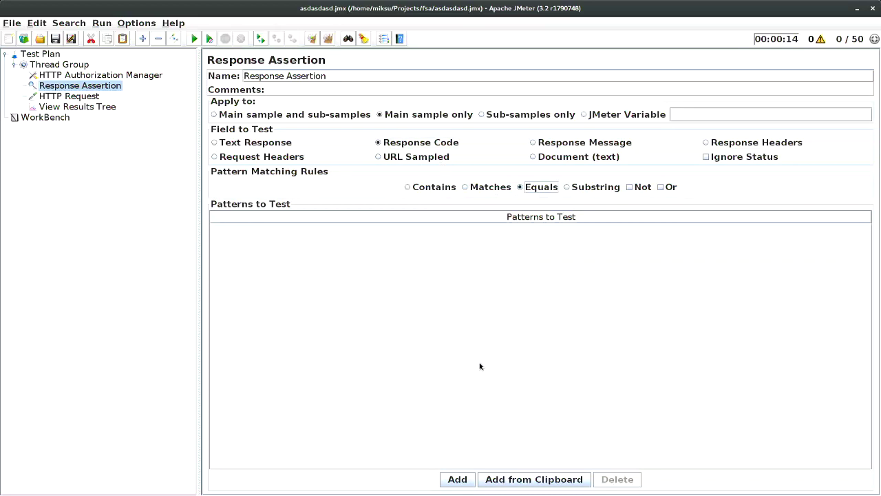
{"action": "left_click", "coordinate": [457, 479]}
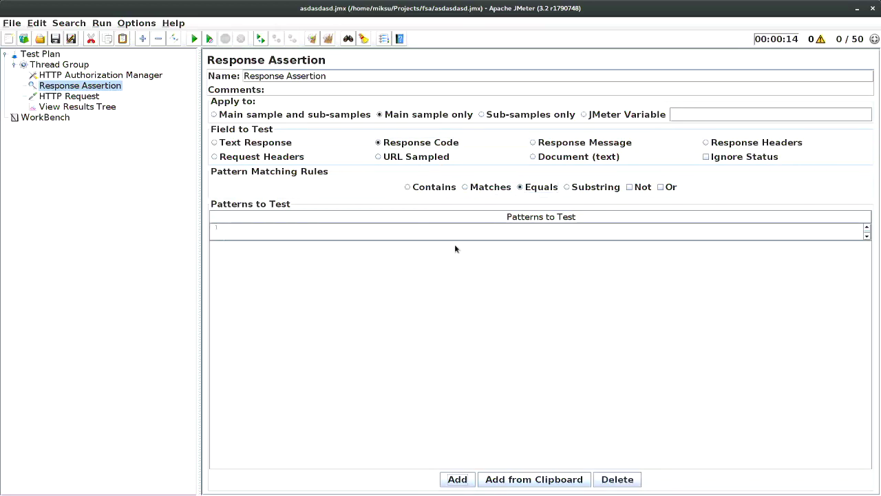
{"action": "double_click", "coordinate": [453, 229]}
{"action": "type", "text": "200"}
{"action": "left_click", "coordinate": [57, 100]}
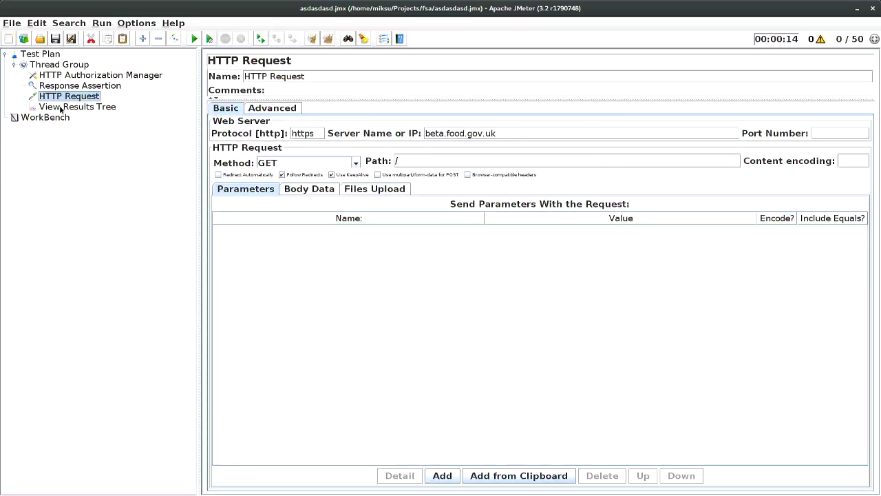
- Clear the View Results Tree and start a new test run
{"action": "left_click", "coordinate": [59, 107]}
{"action": "left_click", "coordinate": [66, 88]}
{"action": "left_click", "coordinate": [71, 108]}
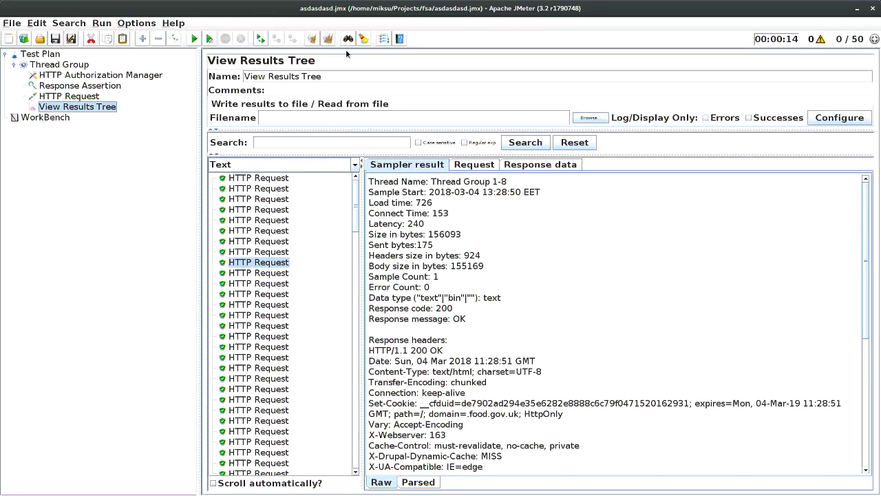
{"action": "left_click", "coordinate": [328, 39]}
{"action": "left_click", "coordinate": [194, 38]}
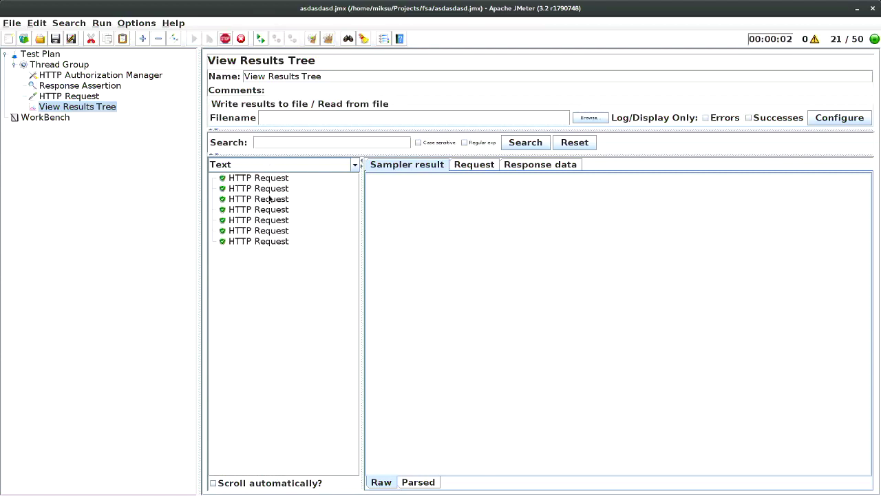
- Inspect sample results showing the 200 status code, then shut the test down
{"action": "left_click", "coordinate": [271, 245]}
{"action": "left_click", "coordinate": [263, 236]}
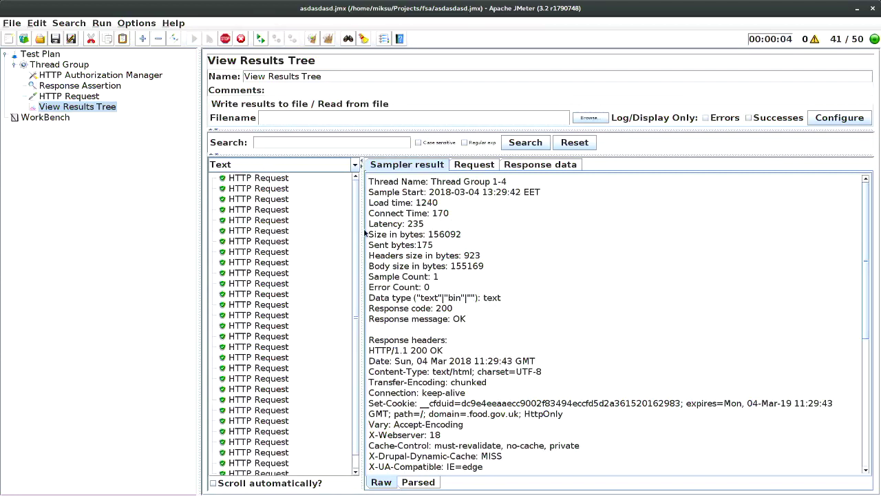
{"action": "scroll", "coordinate": [263, 273], "scroll_direction": "down", "scroll_amount": 1}
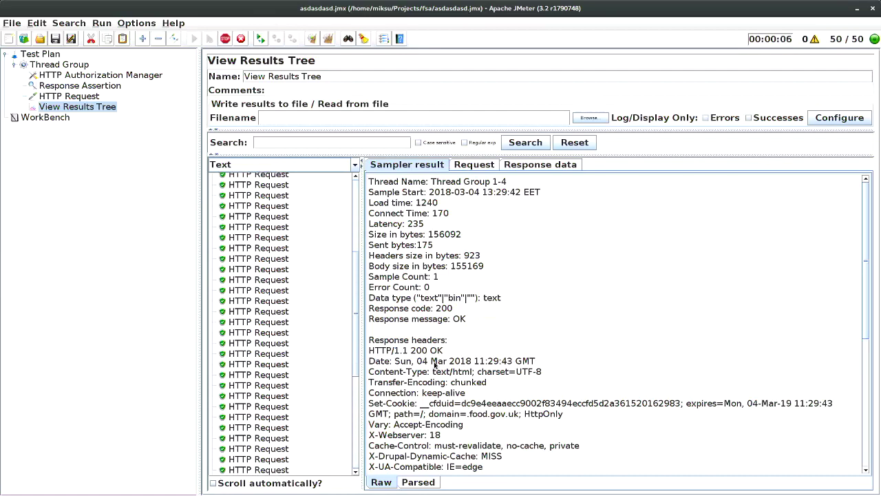
{"action": "left_click_drag", "start_coordinate": [410, 350], "coordinate": [428, 350]}
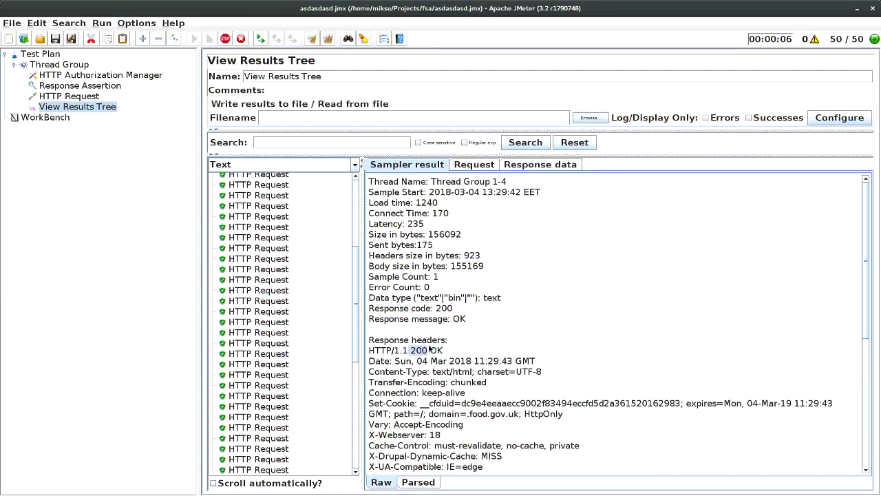
{"action": "left_click", "coordinate": [240, 39]}
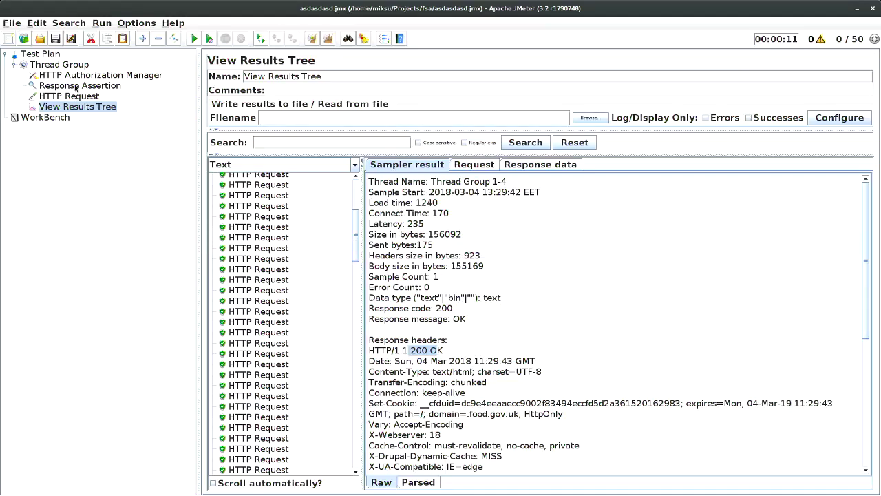
- Change the Response Assertion pattern from 200 to 203 and clear the View Results Tree
{"action": "left_click", "coordinate": [77, 87]}
{"action": "left_click", "coordinate": [523, 231]}
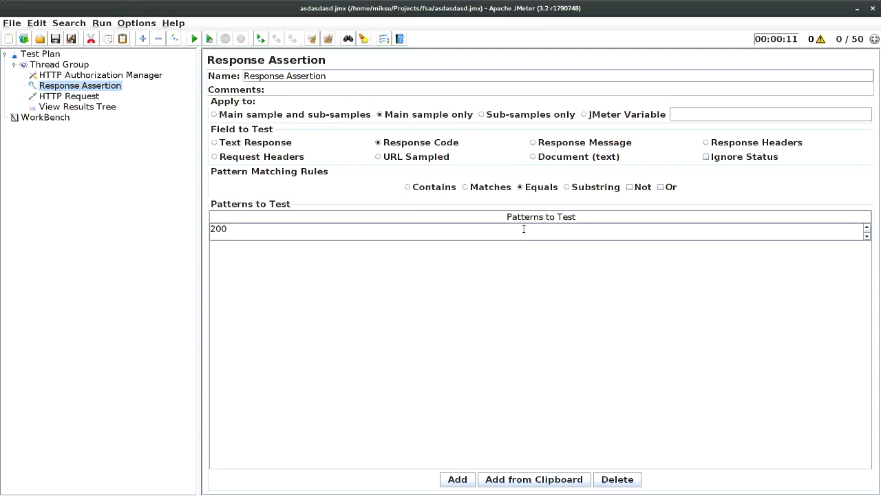
{"action": "key", "text": "ctrl+a"}
{"action": "key", "text": "BackSpace"}
{"action": "type", "text": "203"}
{"action": "key", "text": "Return"}
{"action": "left_click", "coordinate": [291, 248]}
{"action": "left_click", "coordinate": [91, 99]}
{"action": "left_click", "coordinate": [91, 107]}
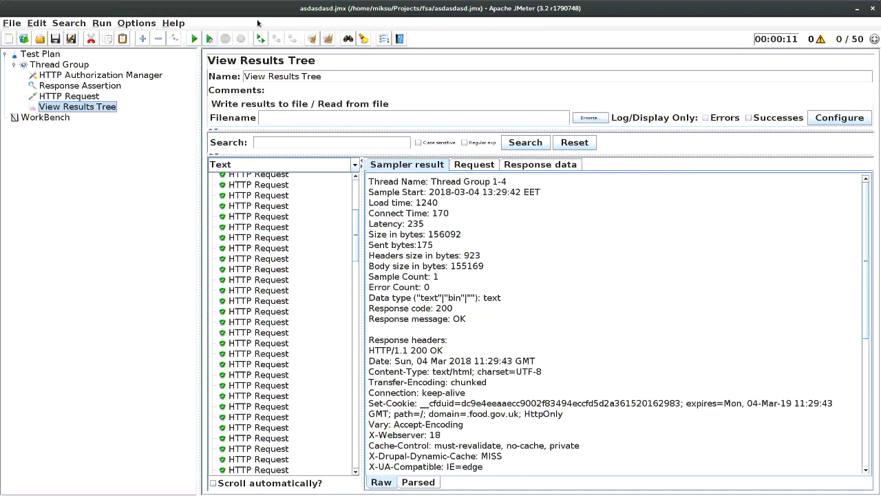
{"action": "left_click", "coordinate": [329, 39]}
- Start the test with the 203 assertion, returning to the JMeter window to run it again
{"action": "left_click", "coordinate": [193, 39]}
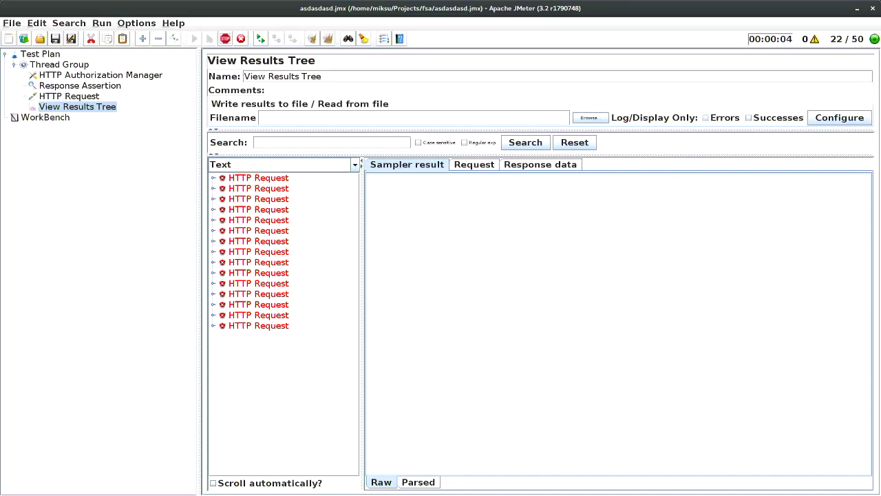
{"action": "key", "text": "super"}
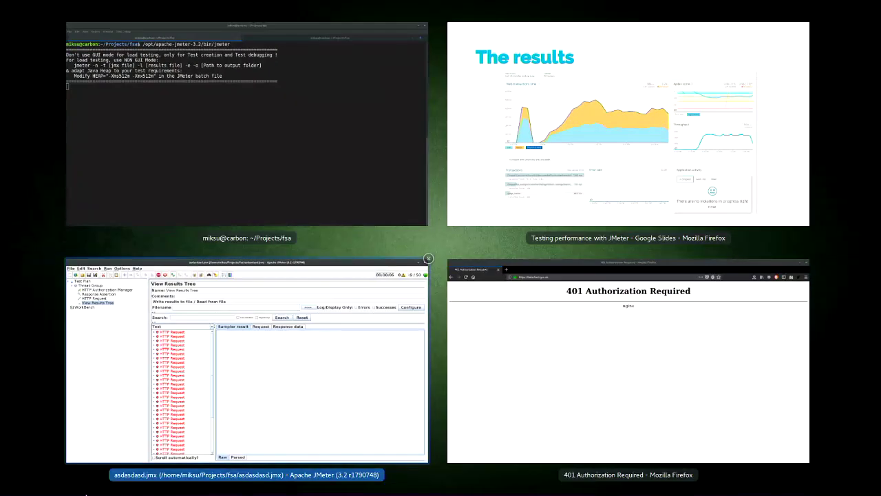
{"action": "left_click", "coordinate": [248, 358]}
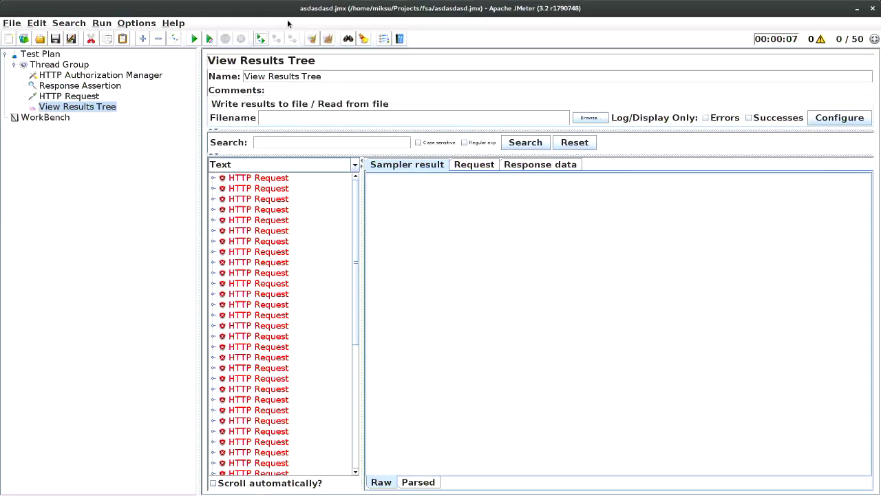
{"action": "left_click", "coordinate": [195, 39]}
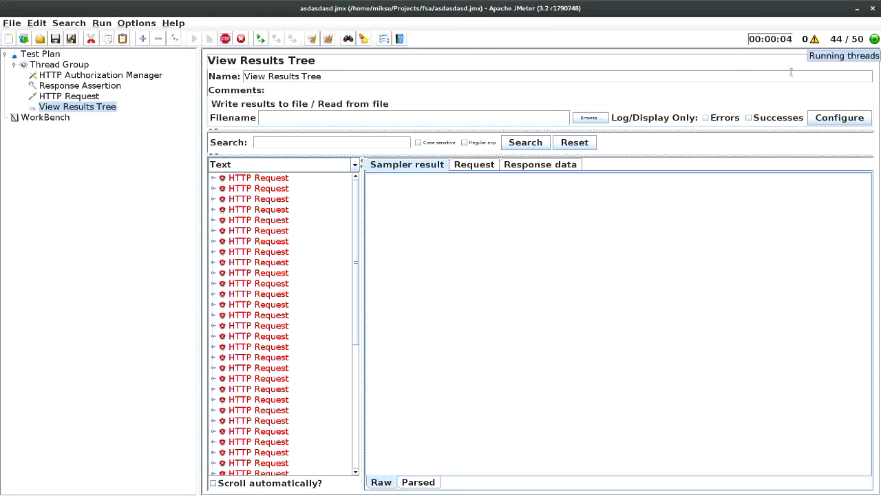
- Stop the run, clear all results and start a fresh run
{"action": "scroll", "coordinate": [241, 372], "scroll_direction": "down", "scroll_amount": 5}
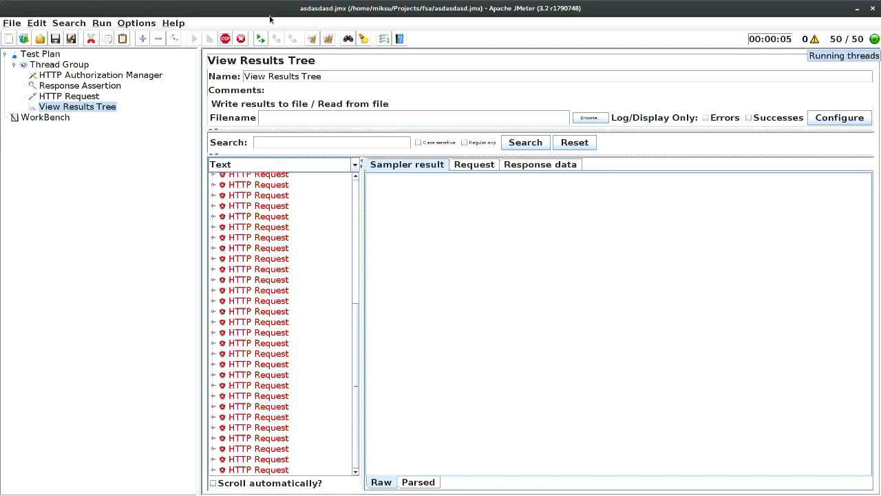
{"action": "left_click", "coordinate": [225, 38]}
{"action": "left_click", "coordinate": [314, 39]}
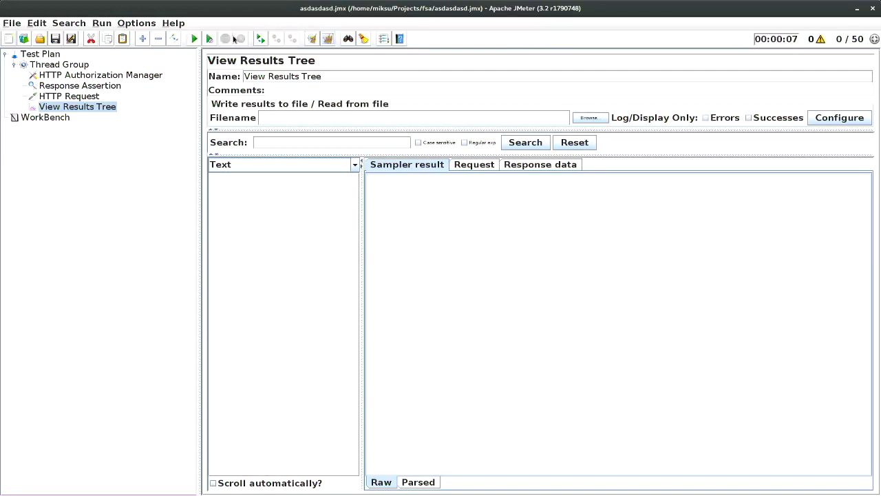
{"action": "left_click", "coordinate": [194, 38]}
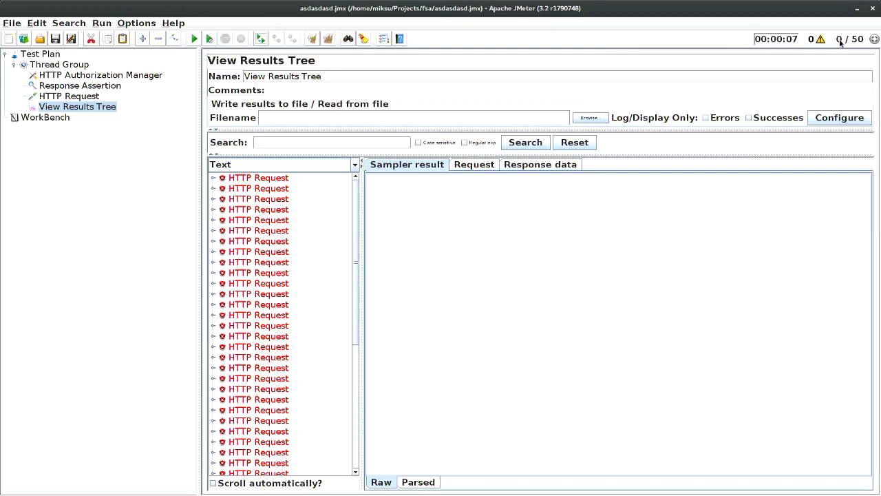
- Step through the failed samples' details and check them against the Response Assertion settings
{"action": "scroll", "coordinate": [319, 278], "scroll_direction": "down", "scroll_amount": 1}
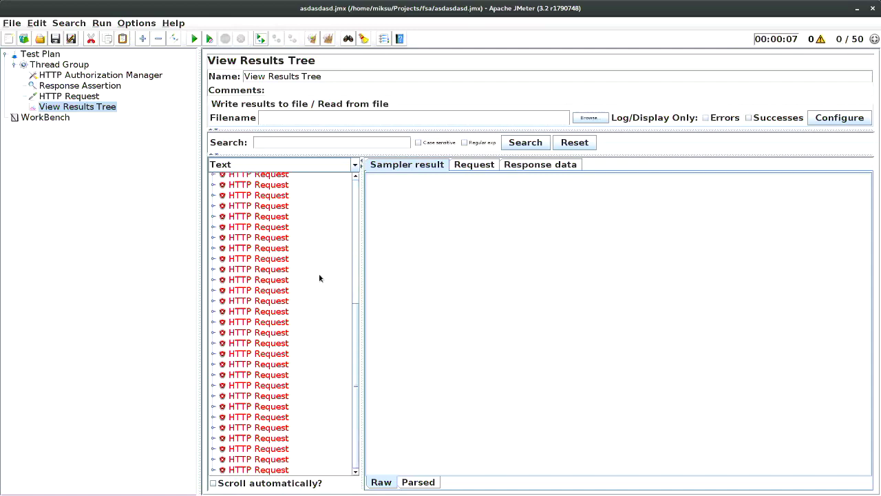
{"action": "scroll", "coordinate": [319, 278], "scroll_direction": "up", "scroll_amount": 1}
{"action": "left_click", "coordinate": [274, 244]}
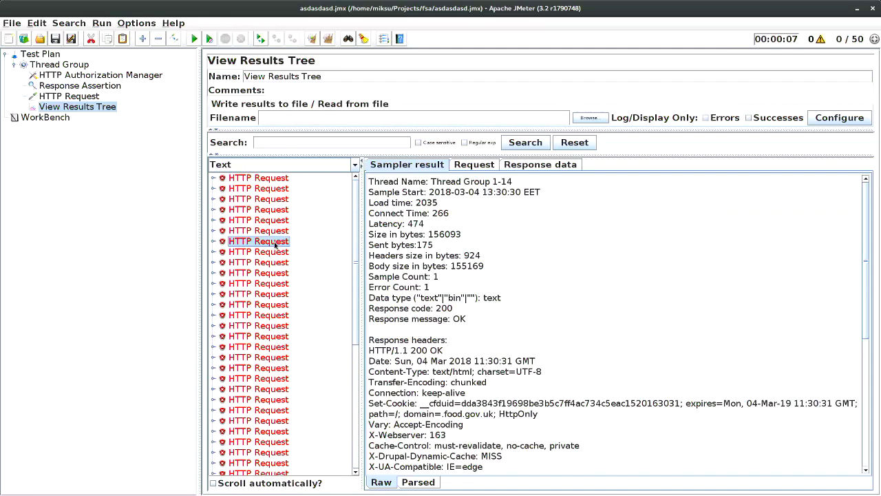
{"action": "key", "text": "Down"}
{"action": "key", "text": "Down"}
{"action": "key", "text": "Down"}
{"action": "key", "text": "Down"}
{"action": "key", "text": "Down"}
{"action": "key", "text": "Down"}
{"action": "key", "text": "Down"}
{"action": "key", "text": "Down"}
{"action": "key", "text": "Down"}
{"action": "key", "text": "Down"}
{"action": "key", "text": "Down"}
{"action": "key", "text": "Down"}
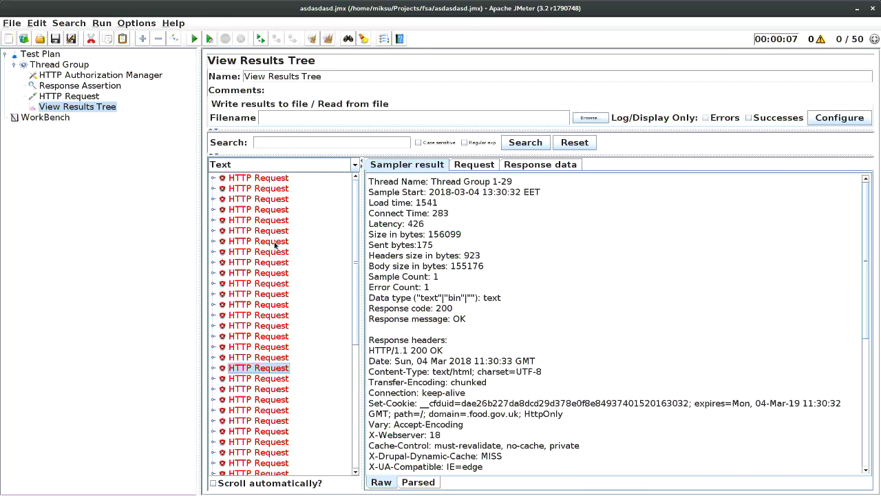
{"action": "key", "text": "Down"}
{"action": "key", "text": "Down"}
{"action": "key", "text": "Down"}
{"action": "key", "text": "Down"}
{"action": "key", "text": "Down"}
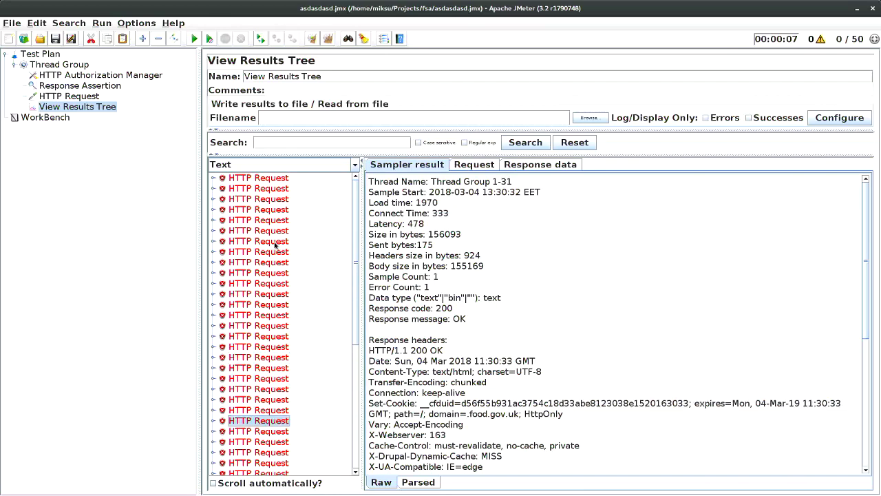
{"action": "left_click", "coordinate": [78, 86]}
{"action": "left_click", "coordinate": [78, 106]}
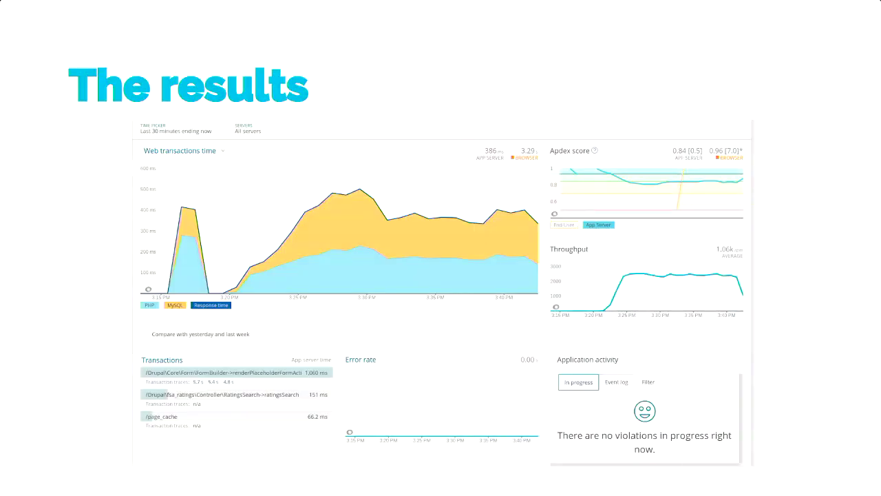
- Bring the slideshow forward, advance to the Demo slide, and switch back to JMeter
{"action": "key", "text": "super"}
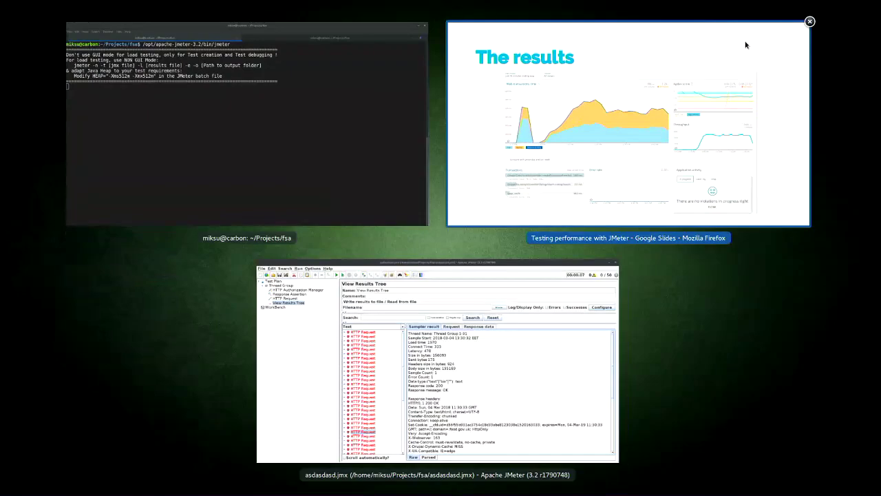
{"action": "left_click", "coordinate": [688, 122]}
{"action": "key", "text": "Right"}
{"action": "key", "text": "Left"}
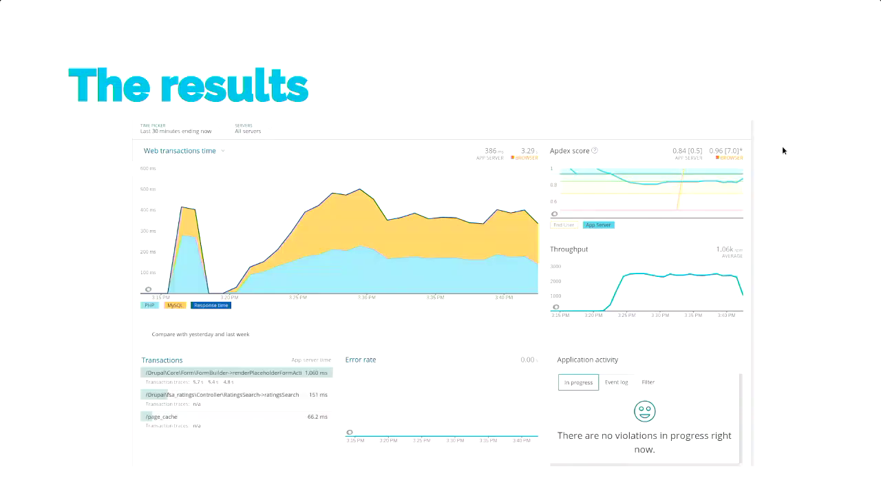
{"action": "key", "text": "Right"}
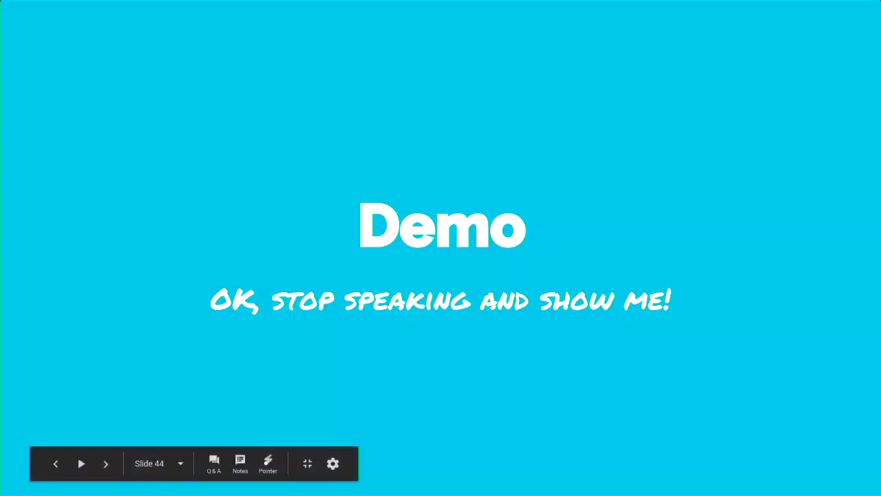
{"action": "key", "text": "alt+Tab"}
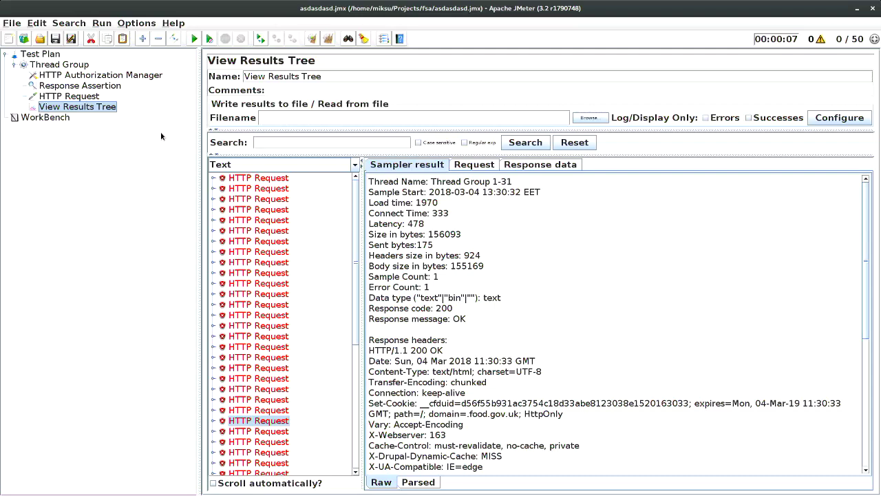
- Toggle between the HTTP Request settings and the View Results Tree results
{"action": "left_click", "coordinate": [71, 97]}
{"action": "left_click", "coordinate": [91, 107]}
{"action": "left_click", "coordinate": [84, 97]}
{"action": "left_click", "coordinate": [88, 107]}
{"action": "key", "text": "Up"}
{"action": "key", "text": "Down"}
{"action": "left_click", "coordinate": [86, 98]}
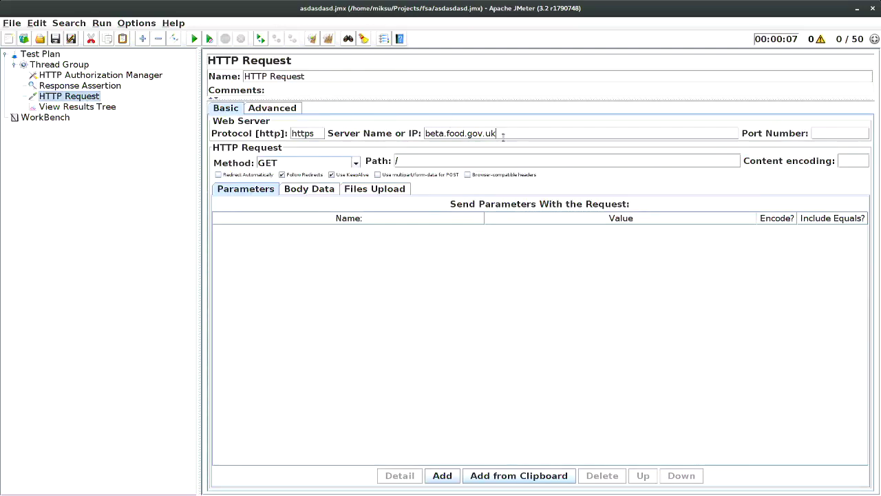
{"action": "left_click", "coordinate": [85, 107]}
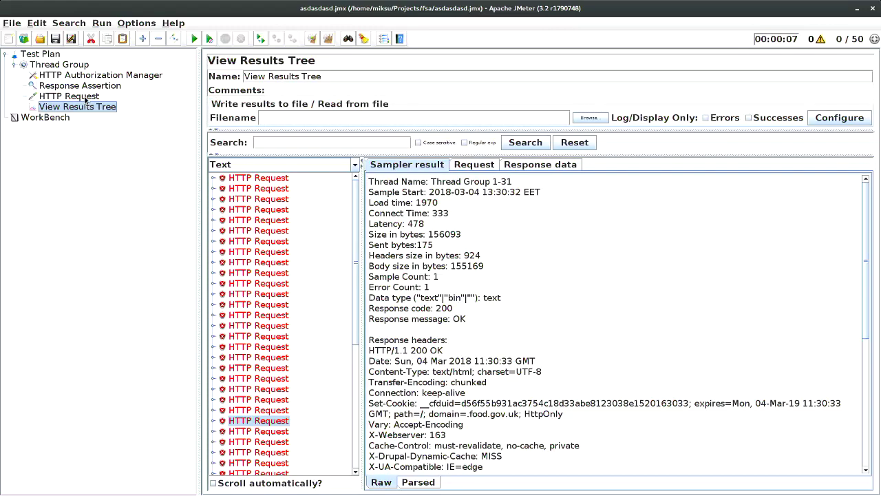
- Add a CSS/JQuery Extractor post processor under the HTTP Request
{"action": "right_click", "coordinate": [85, 99]}
{"action": "mouse_move", "coordinate": [98, 104]}
{"action": "mouse_move", "coordinate": [287, 109]}
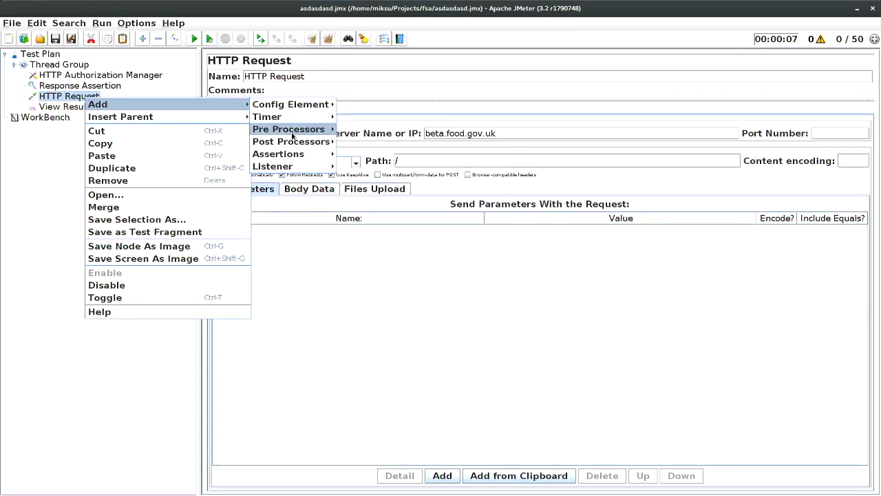
{"action": "mouse_move", "coordinate": [289, 143]}
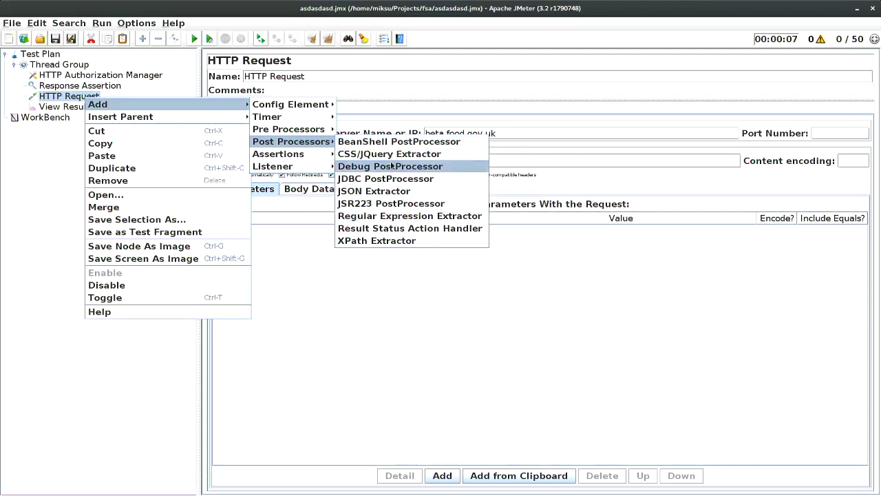
{"action": "left_click", "coordinate": [393, 154]}
{"action": "left_click", "coordinate": [394, 156]}
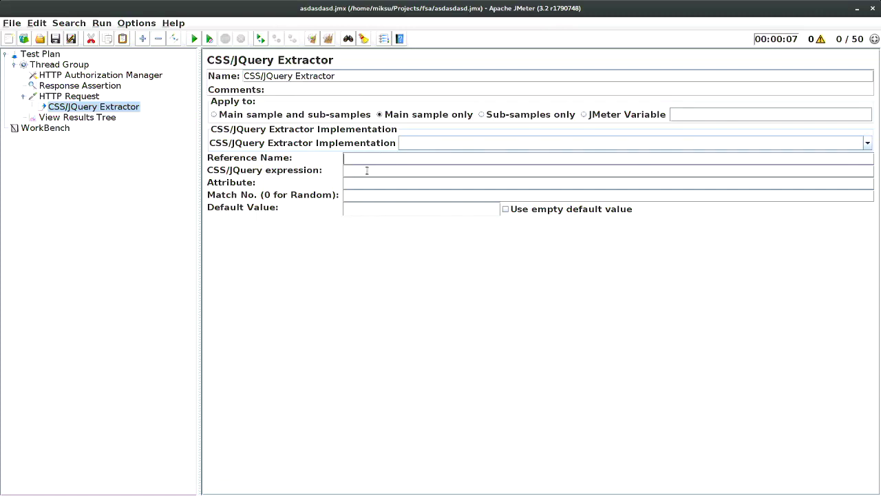
- Add a Regular Expression Extractor under the HTTP Request with reference name 'token'
{"action": "right_click", "coordinate": [81, 97]}
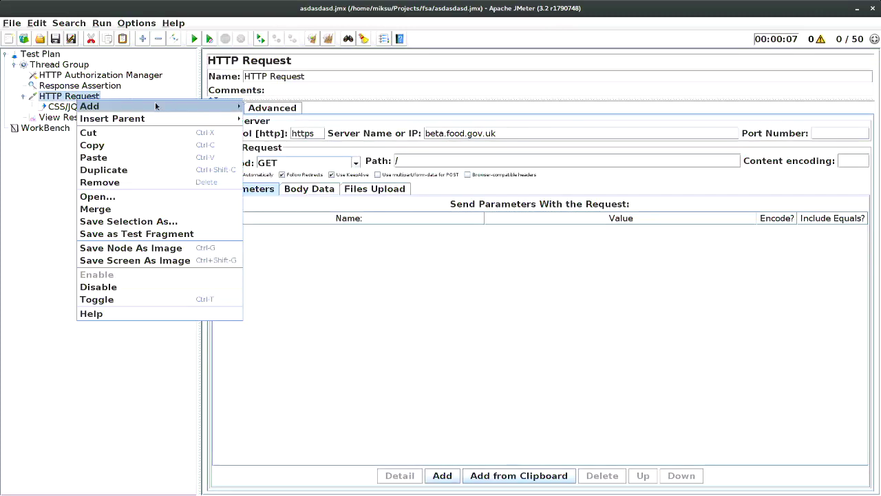
{"action": "mouse_move", "coordinate": [90, 106]}
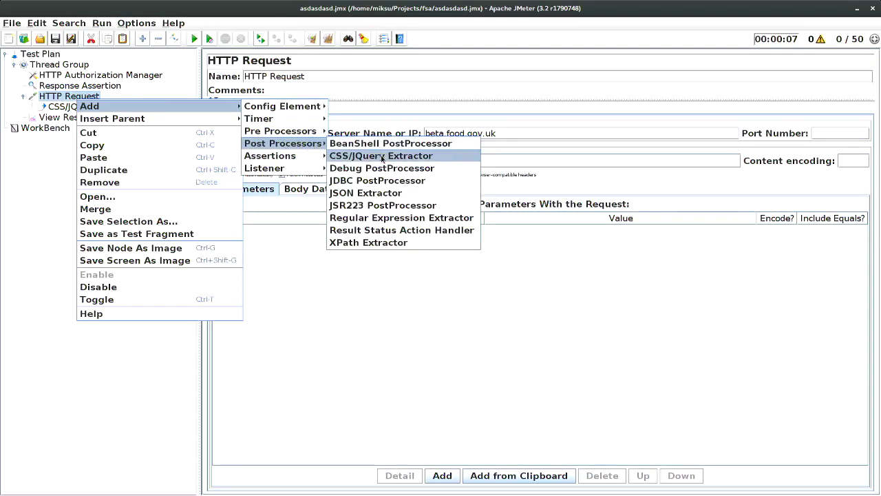
{"action": "left_click", "coordinate": [399, 216]}
{"action": "left_click", "coordinate": [375, 164]}
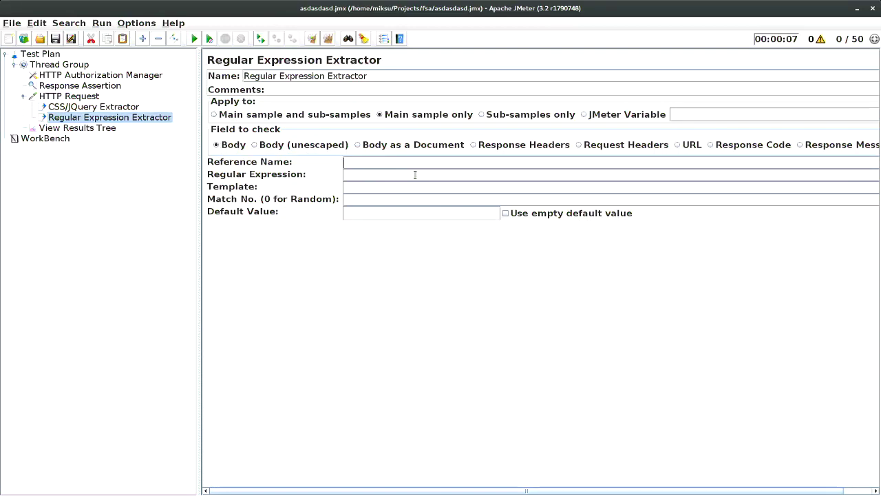
{"action": "type", "text": "token"}
- Set the expression form_build_id" value="(.+?)", template $1$ and match number 1
{"action": "left_click", "coordinate": [415, 175]}
{"action": "type", "text": "for"}
{"action": "type", "text": "formbuild_"}
{"action": "key", "text": "ctrl+a"}
{"action": "type", "text": "form_build_id\" value=\"(."}
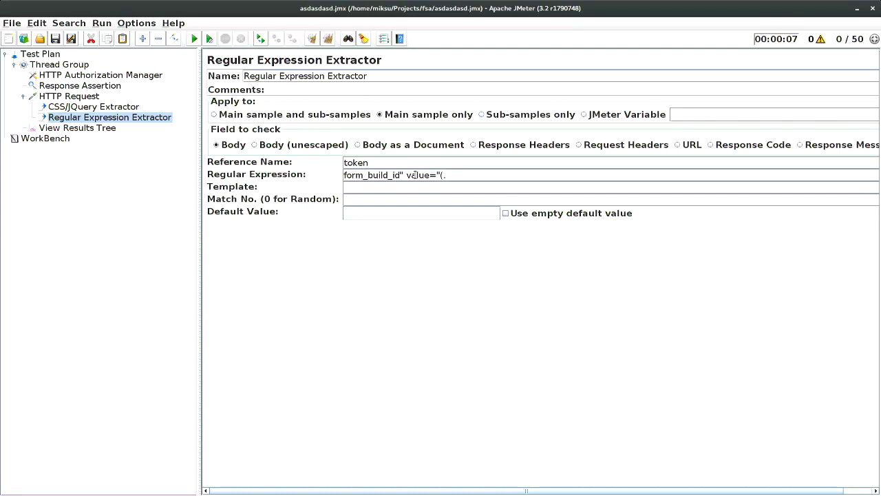
{"action": "type", "text": "+?)\""}
{"action": "left_click", "coordinate": [354, 183]}
{"action": "type", "text": "$1$"}
{"action": "left_click", "coordinate": [364, 199]}
{"action": "type", "text": "1"}
- Rename the extractor's reference name from token to build_id
{"action": "left_click_drag", "start_coordinate": [440, 175], "coordinate": [465, 175]}
{"action": "double_click", "coordinate": [345, 163]}
{"action": "type", "text": "build_id"}
{"action": "left_click", "coordinate": [455, 187]}
{"action": "key", "text": "shift+Tab"}
{"action": "key", "text": "shift+Tab"}
{"action": "key", "text": "ctrl+a"}
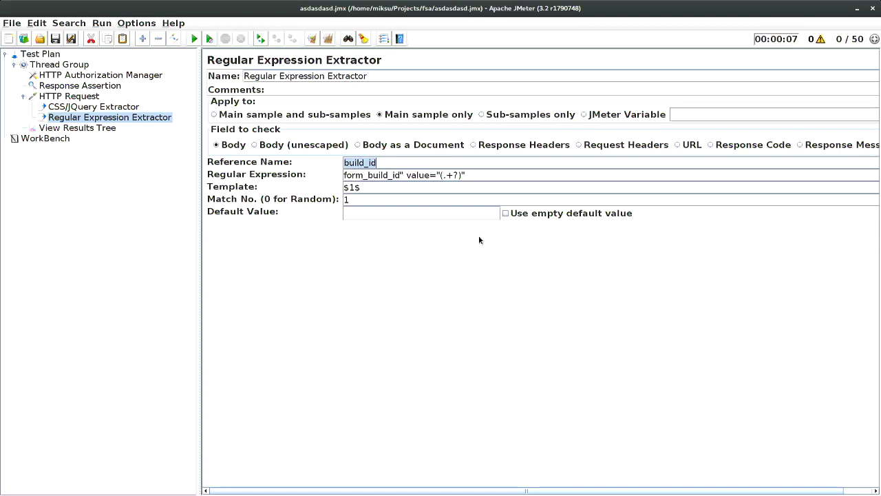
- Change the HTTP Request method to POST
{"action": "left_click", "coordinate": [84, 101]}
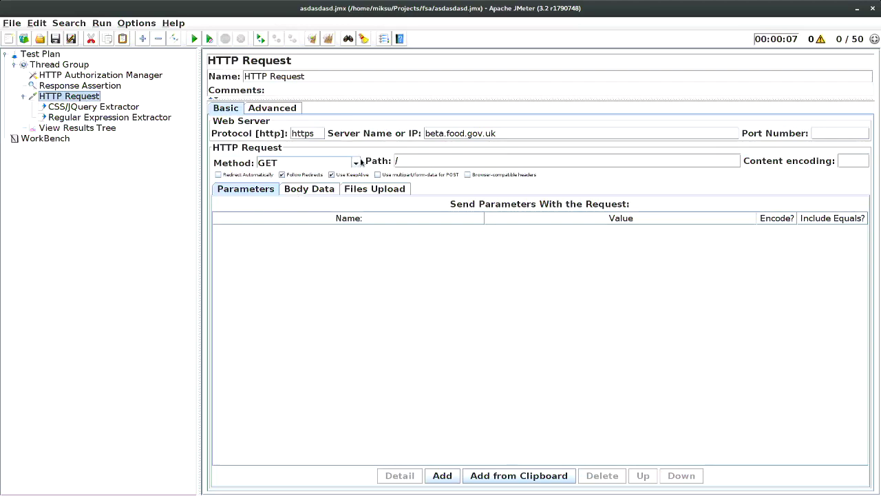
{"action": "left_click", "coordinate": [356, 162]}
{"action": "left_click", "coordinate": [301, 189]}
{"action": "left_click", "coordinate": [309, 189]}
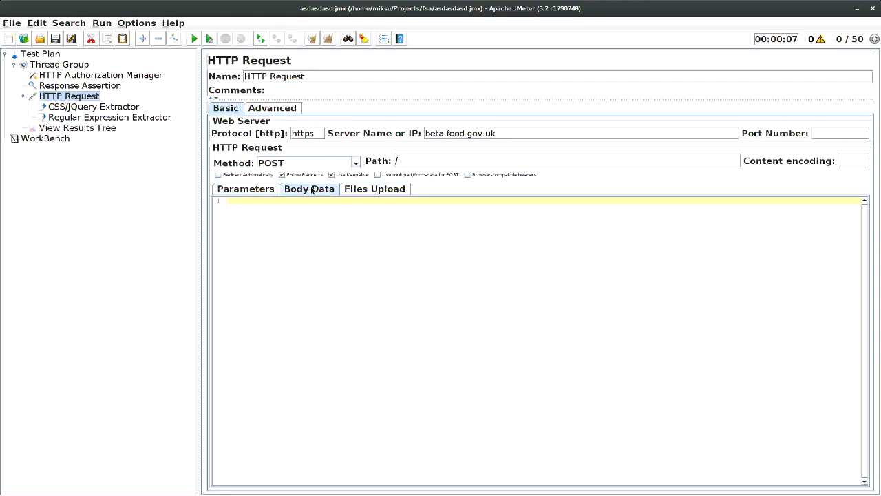
{"action": "left_click", "coordinate": [242, 191]}
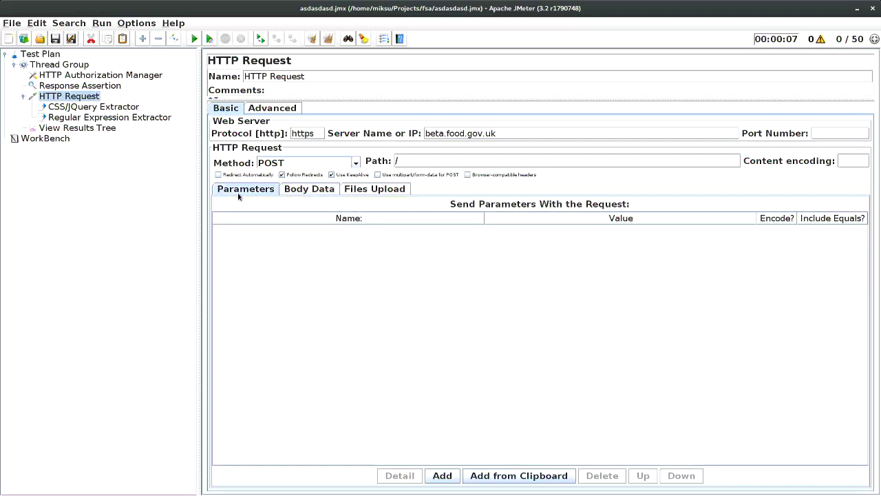
- Add a request parameter named form_build_id with value form_build_id
{"action": "left_click", "coordinate": [443, 474]}
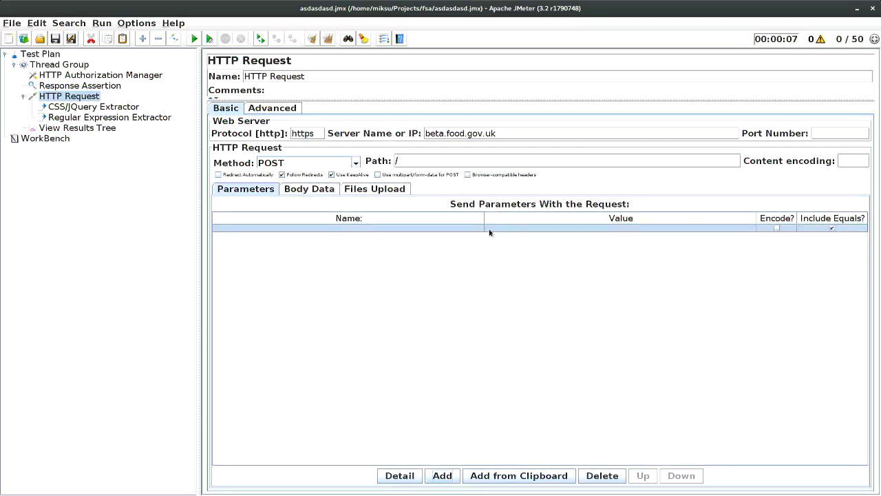
{"action": "double_click", "coordinate": [455, 228]}
{"action": "type", "text": "form_b"}
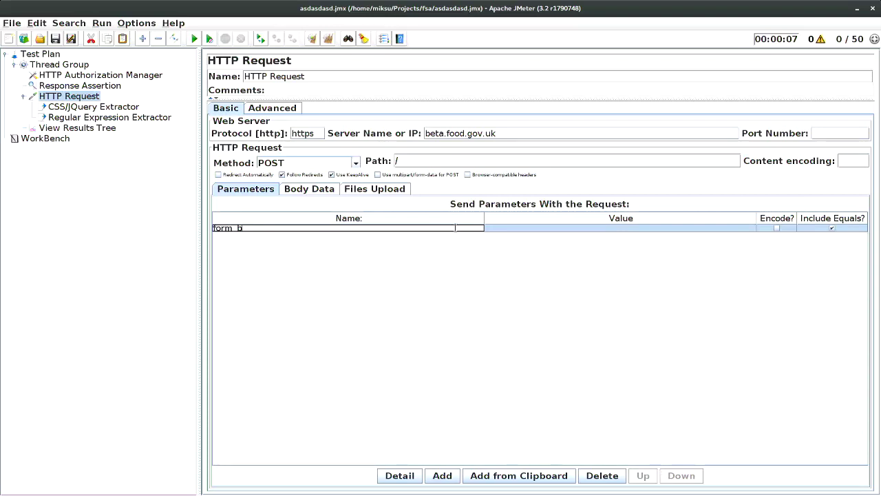
{"action": "type", "text": "uild_id"}
{"action": "left_click", "coordinate": [596, 228]}
{"action": "left_click", "coordinate": [595, 228]}
{"action": "type", "text": "f"}
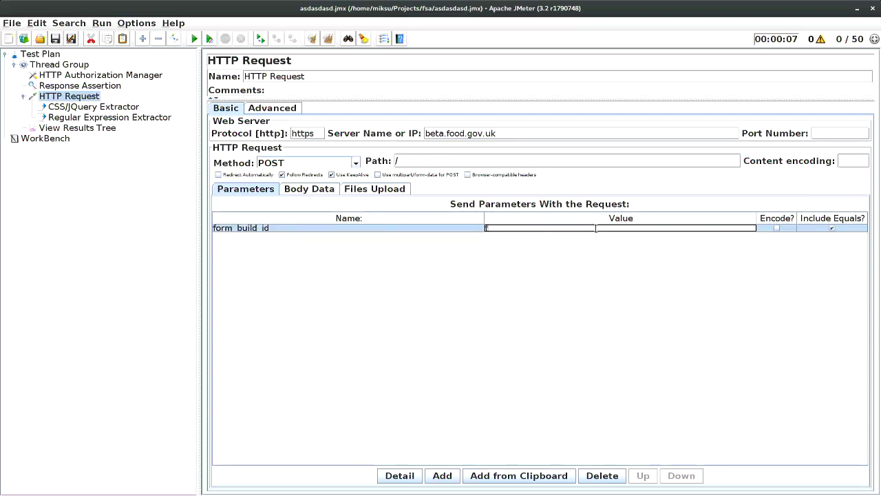
{"action": "type", "text": "orm_build_id"}
- Check the CSS/JQuery Extractor and HTTP Request settings, then view the request results
{"action": "left_click", "coordinate": [100, 108]}
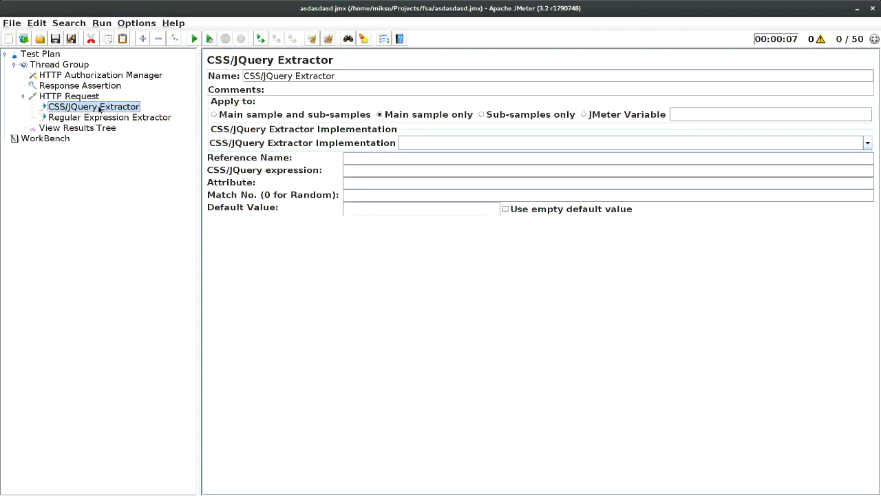
{"action": "left_click", "coordinate": [76, 99]}
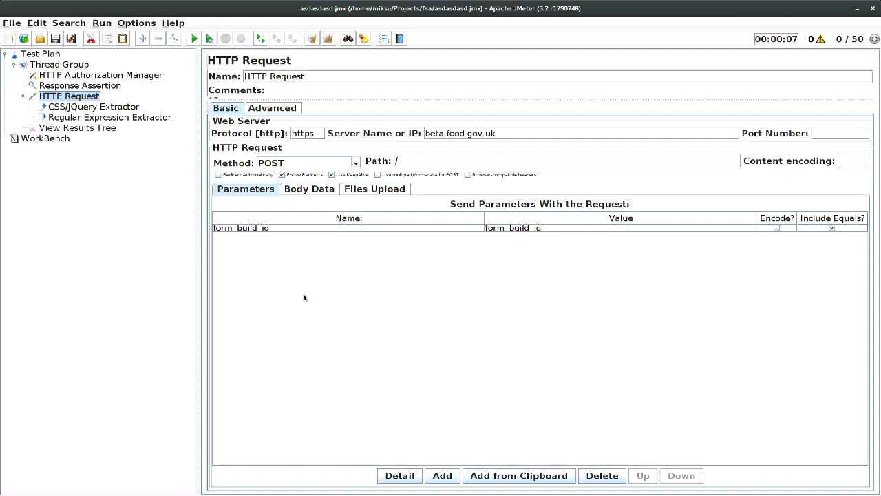
{"action": "left_click", "coordinate": [58, 130]}
- Show the CSS/JQuery Extractor with its empty reference name, expression and attribute fields
{"action": "left_click", "coordinate": [67, 108]}
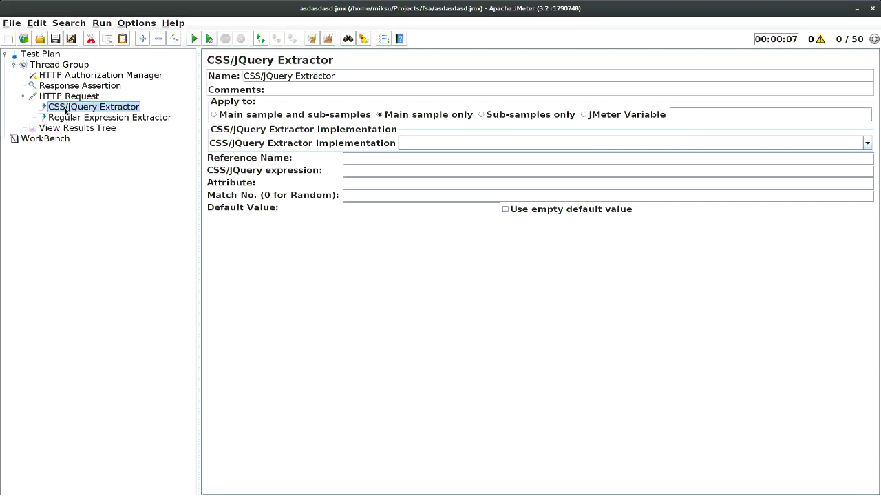
{"action": "key", "text": "super"}
- Collapse the HTTP Request's extractors and show the Response Assertion expecting 203
{"action": "left_click", "coordinate": [266, 257]}
{"action": "left_click", "coordinate": [63, 88]}
{"action": "double_click", "coordinate": [64, 95]}
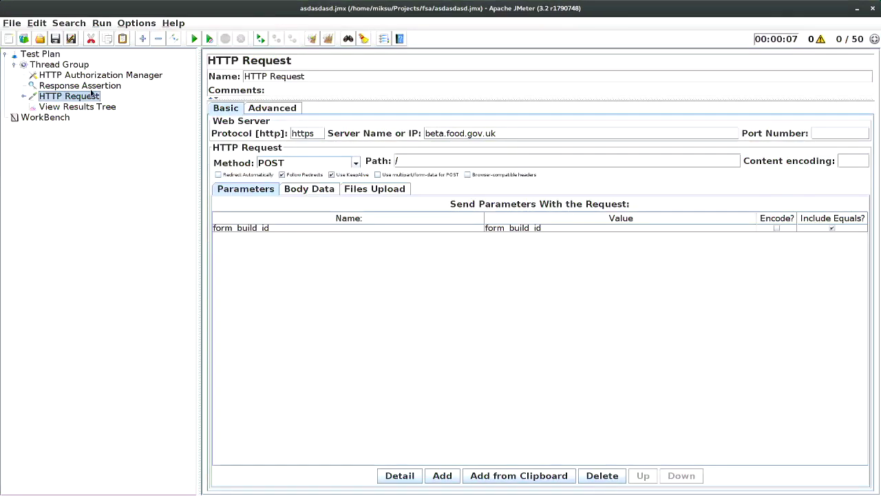
{"action": "left_click", "coordinate": [81, 87]}
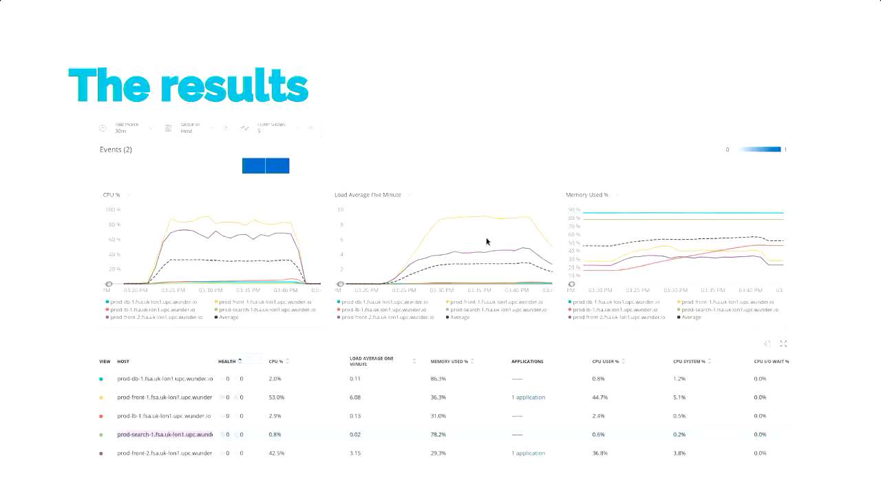
{"action": "key", "text": "alt+Tab"}
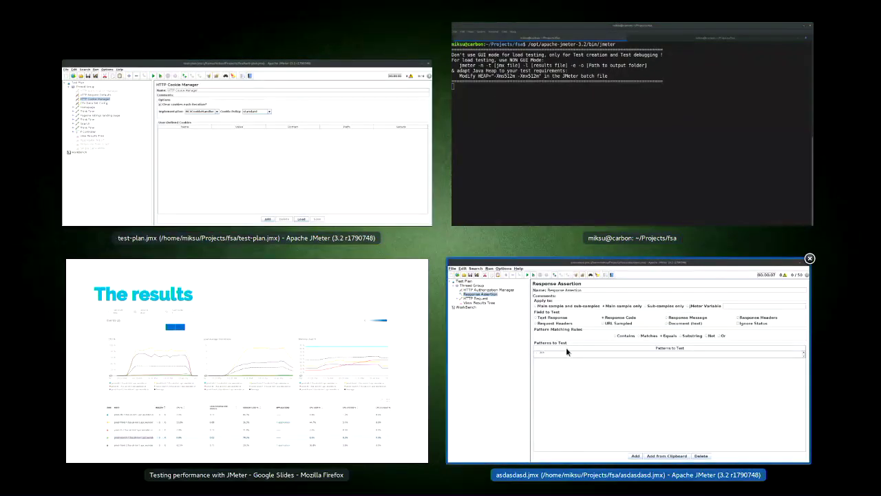
- Maximize the test-plan.jmx window and enable the Simple Data Writer with Ctrl+T
{"action": "left_click", "coordinate": [375, 197]}
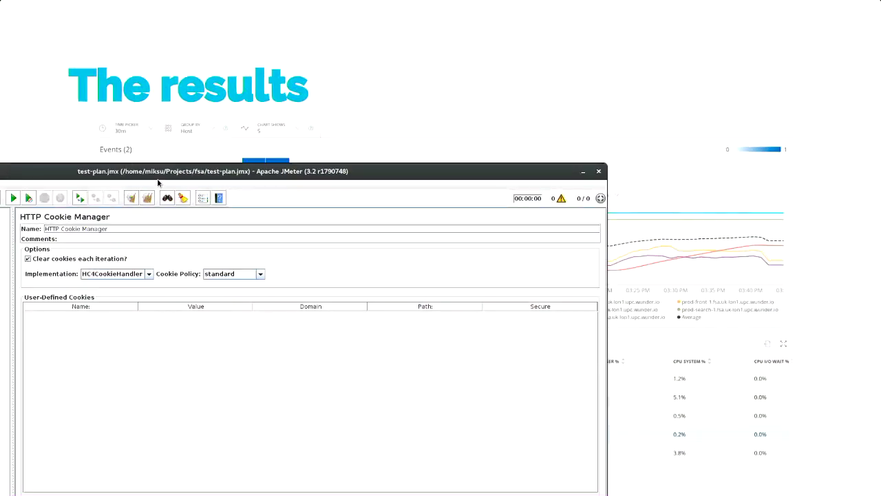
{"action": "double_click", "coordinate": [295, 177]}
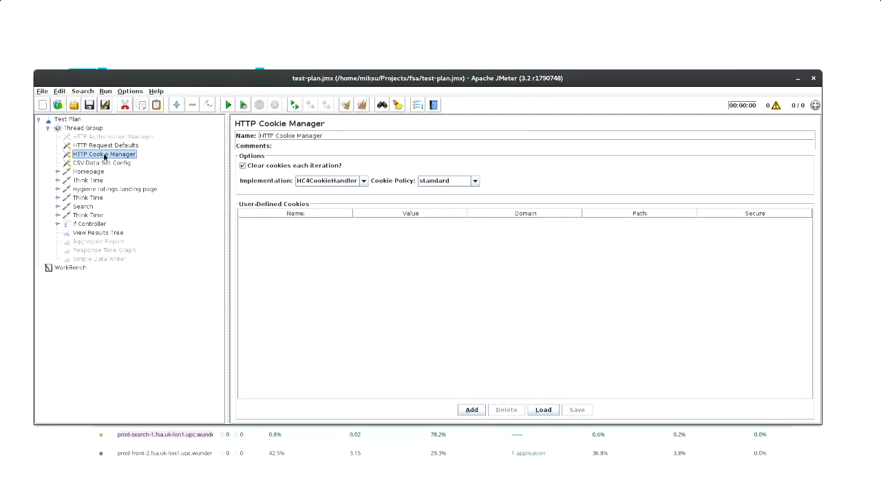
{"action": "left_click", "coordinate": [101, 250]}
{"action": "key", "text": "Up"}
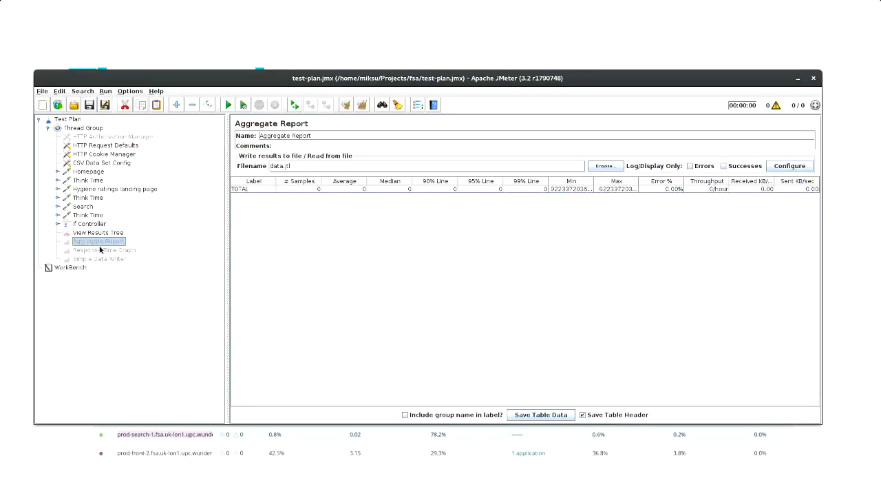
{"action": "key", "text": "Down"}
{"action": "key", "text": "Up"}
{"action": "key", "text": "Down"}
{"action": "key", "text": "Down"}
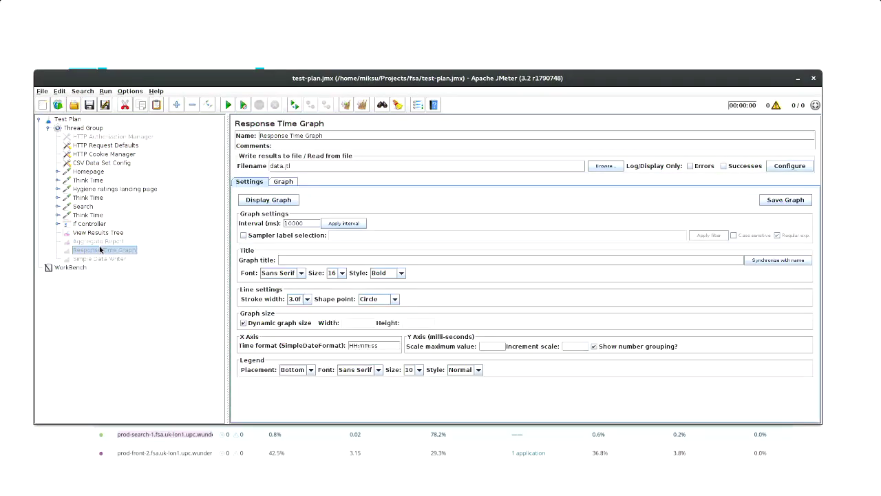
{"action": "key", "text": "ctrl+t"}
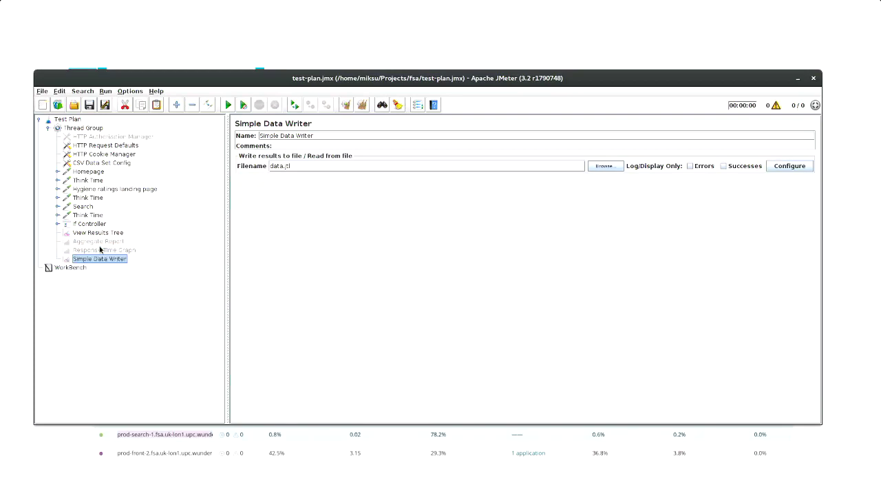
- Browse the Cookie Manager, CSV Data Set Config, Homepage request and first Think Time
{"action": "key", "text": "Up"}
{"action": "key", "text": "Up"}
{"action": "key", "text": "Up"}
{"action": "key", "text": "Up"}
{"action": "key", "text": "Up"}
{"action": "key", "text": "Up"}
{"action": "key", "text": "Up"}
{"action": "key", "text": "Up"}
{"action": "key", "text": "Up"}
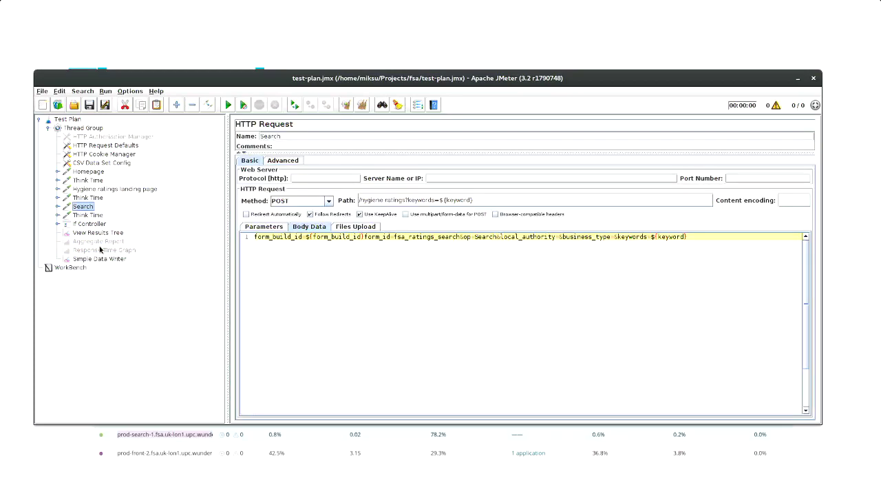
{"action": "key", "text": "Up"}
{"action": "key", "text": "Up"}
{"action": "key", "text": "Up"}
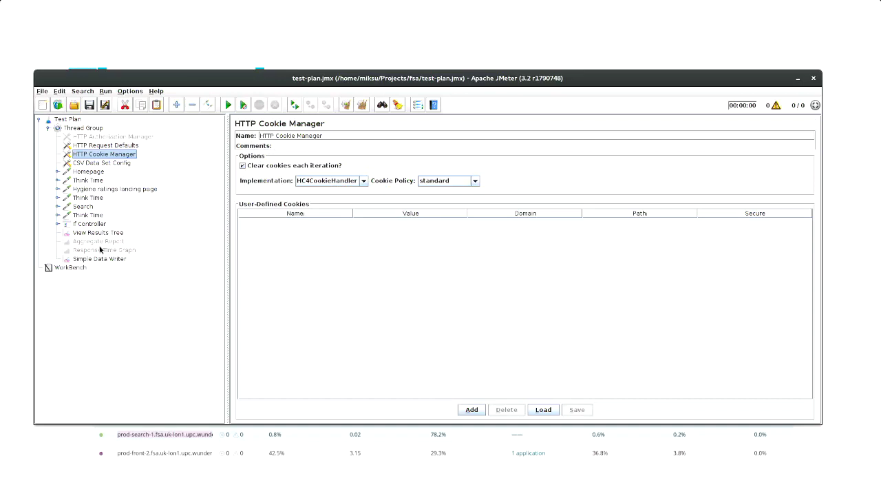
{"action": "key", "text": "Down"}
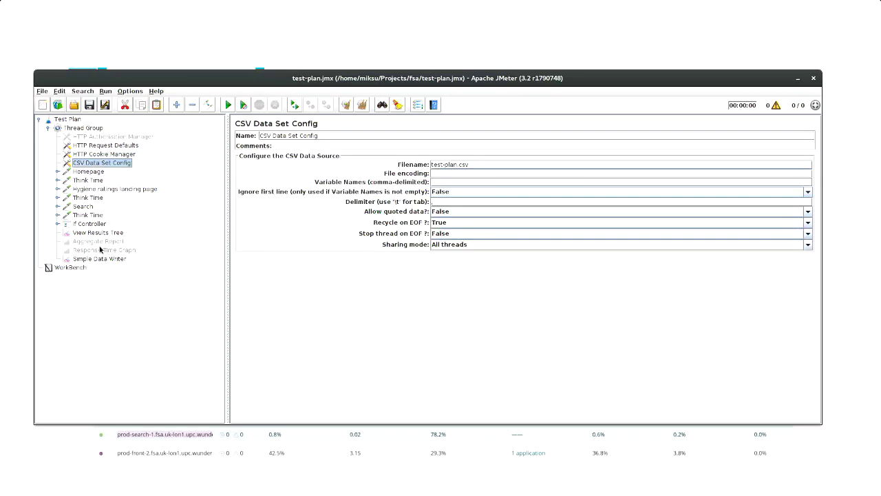
{"action": "key", "text": "Down"}
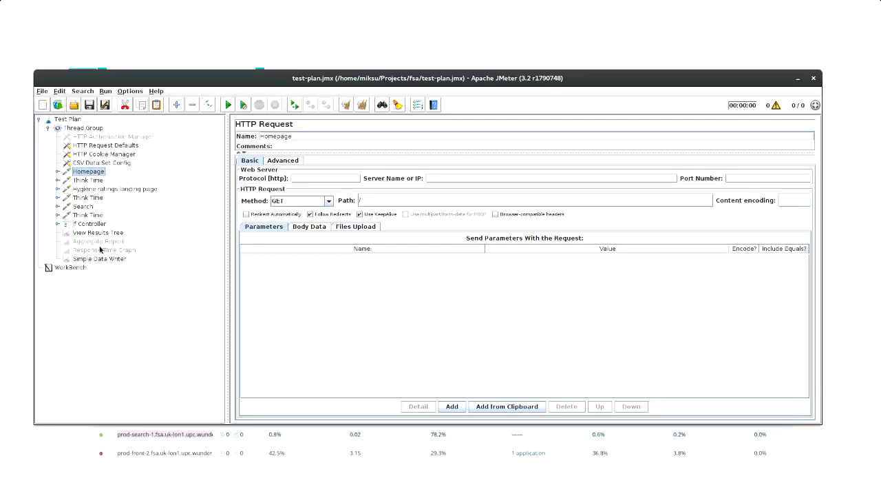
{"action": "key", "text": "Right"}
{"action": "key", "text": "Left"}
{"action": "key", "text": "Down"}
{"action": "key", "text": "Right"}
{"action": "key", "text": "Left"}
{"action": "key", "text": "Up"}
{"action": "key", "text": "Down"}
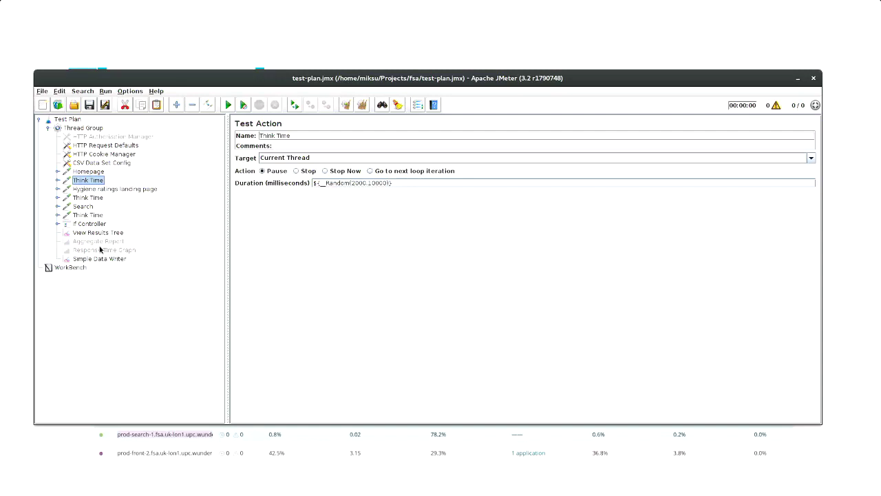
{"action": "left_click", "coordinate": [386, 182]}
- Expand Hygiene ratings landing page and show its Regular Expression Extractor for form_build_id
{"action": "left_click", "coordinate": [117, 188]}
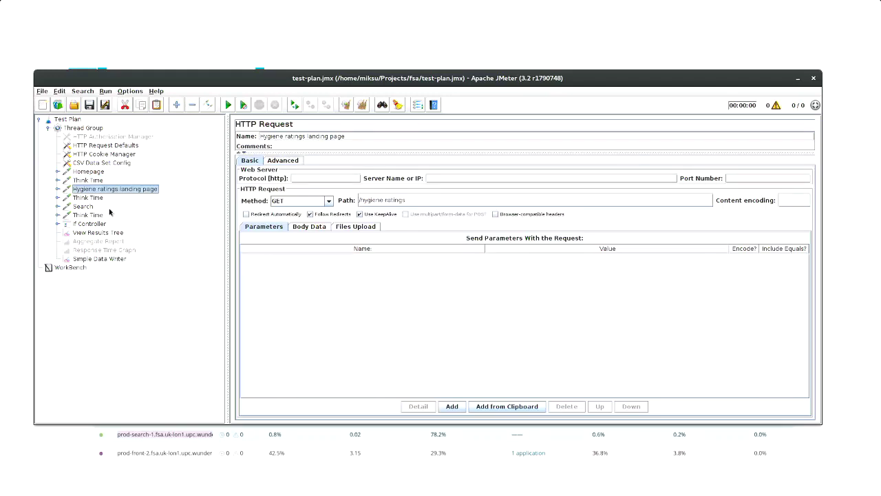
{"action": "key", "text": "Right"}
{"action": "left_click", "coordinate": [97, 197]}
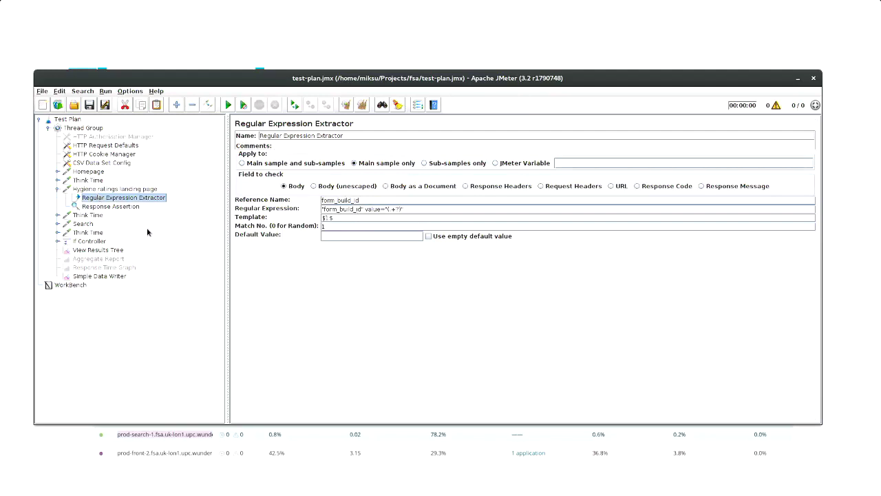
- Step through the landing page assertion, Think Times and Search, and expand the If Controller
{"action": "left_click", "coordinate": [84, 210]}
{"action": "double_click", "coordinate": [84, 215]}
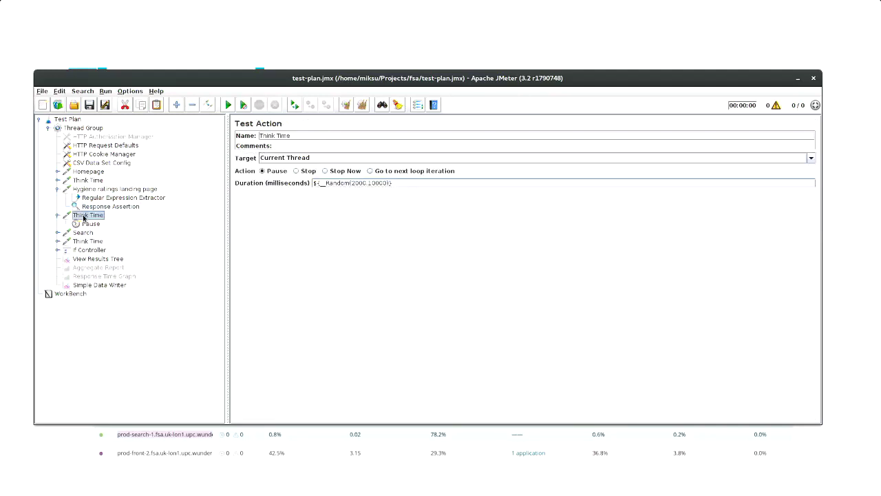
{"action": "double_click", "coordinate": [84, 219]}
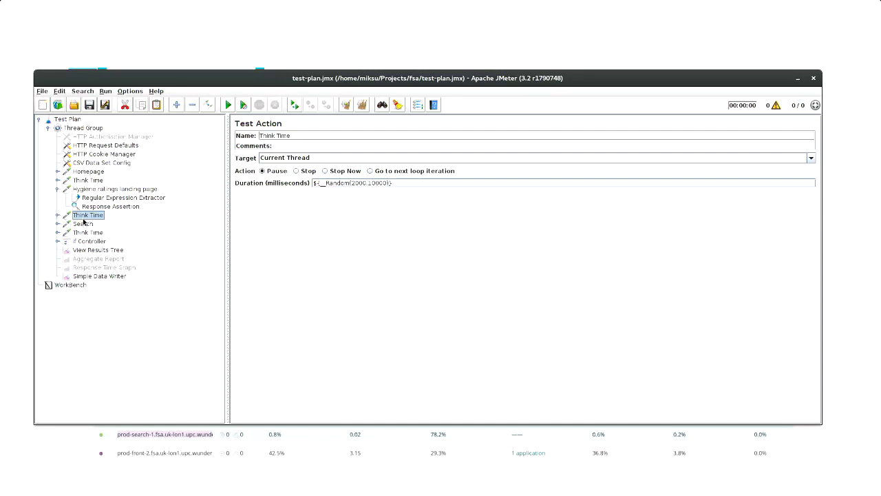
{"action": "left_click", "coordinate": [82, 223]}
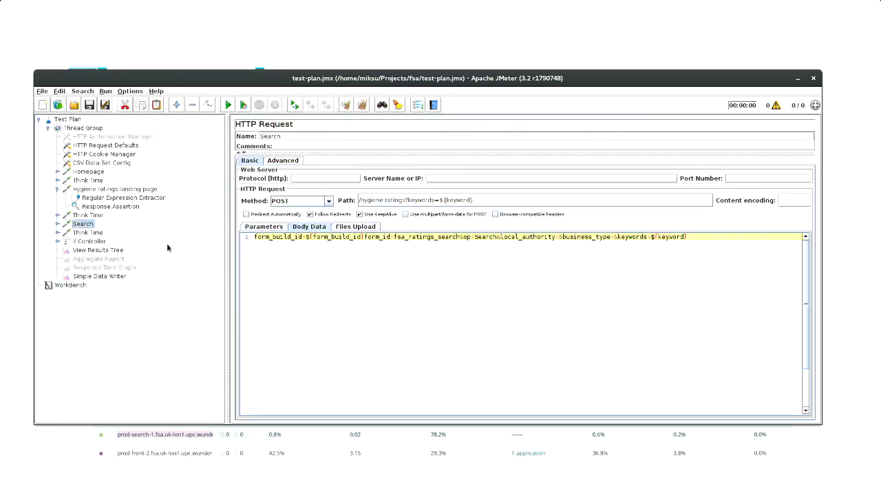
{"action": "left_click", "coordinate": [88, 233]}
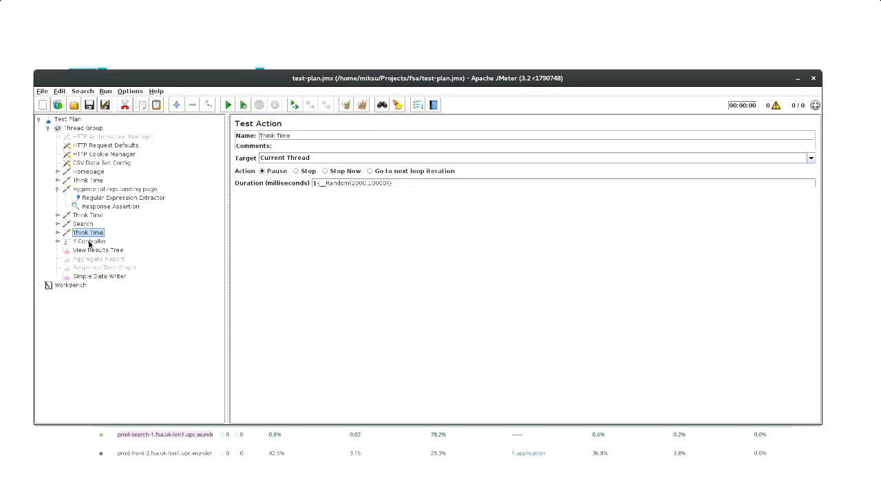
{"action": "left_click", "coordinate": [88, 242]}
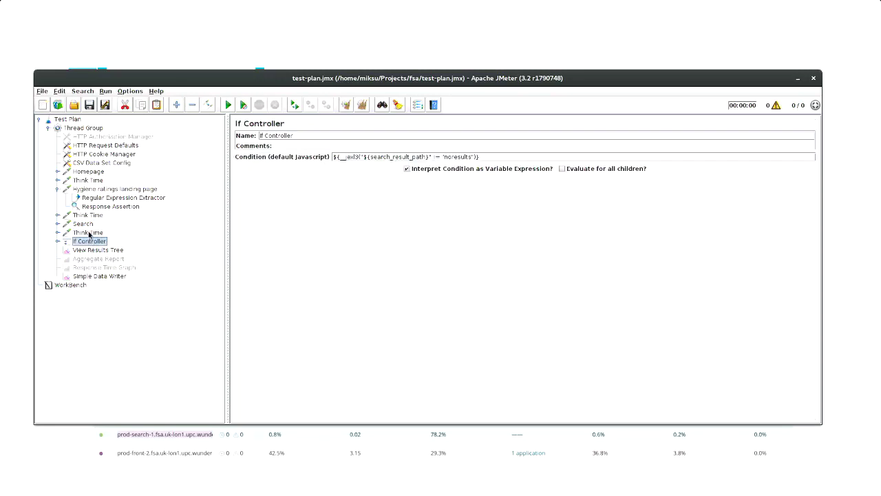
{"action": "double_click", "coordinate": [90, 242]}
- Inspect the Hygiene rating page request whose path is ${search_result_path}
{"action": "left_click", "coordinate": [89, 251]}
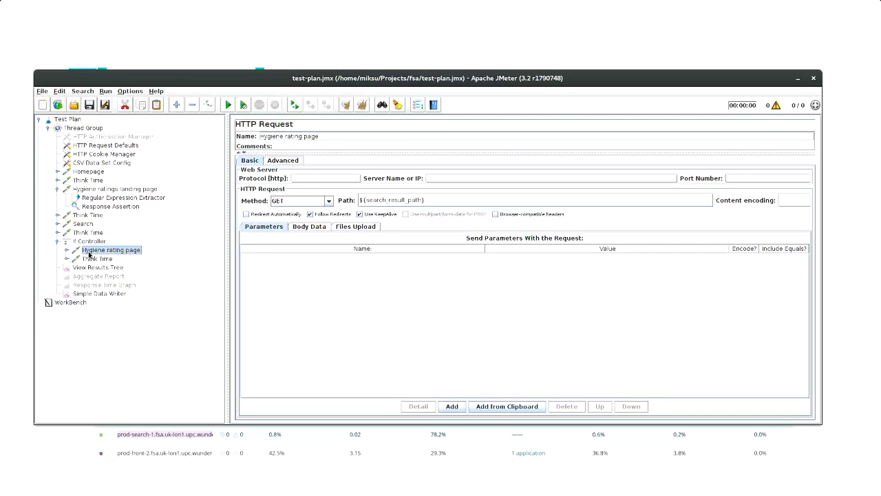
{"action": "left_click", "coordinate": [86, 234]}
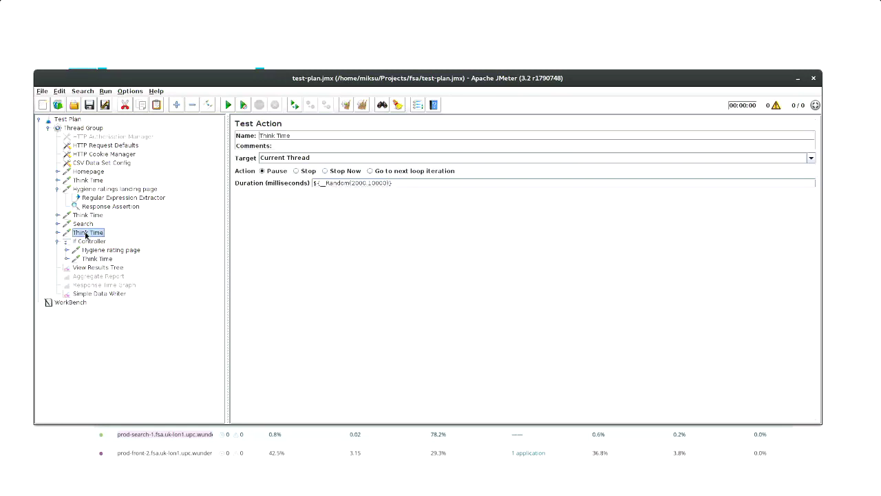
{"action": "left_click", "coordinate": [100, 250]}
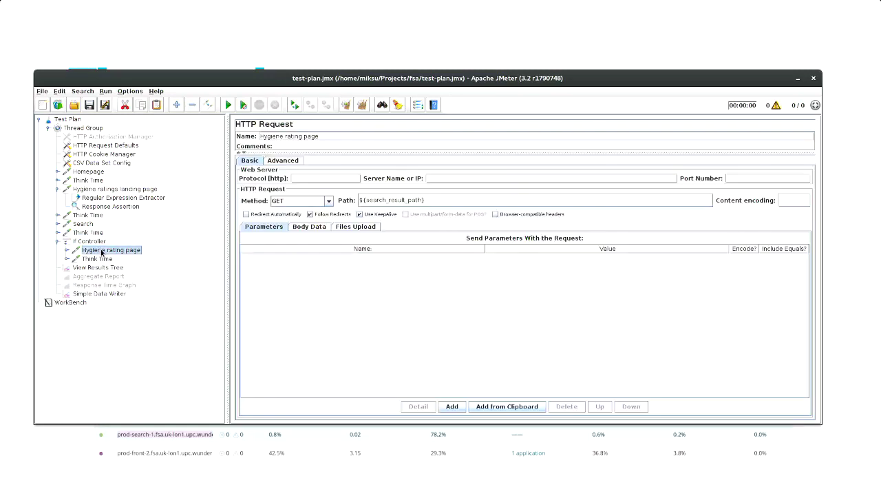
{"action": "left_click", "coordinate": [384, 204]}
- Inspect Search's CSS/JQuery Extractor storing search_result_path, then return to Hygiene rating page
{"action": "double_click", "coordinate": [76, 226]}
{"action": "left_click", "coordinate": [112, 242]}
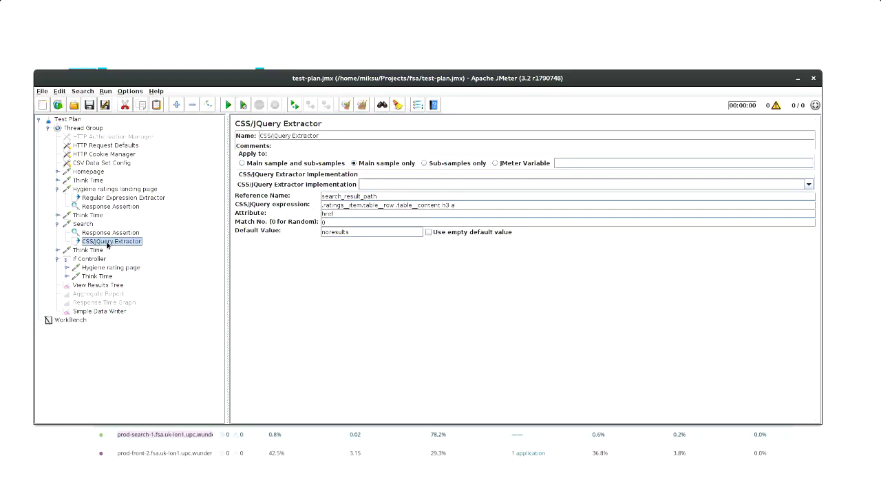
{"action": "left_click", "coordinate": [473, 203]}
{"action": "double_click", "coordinate": [341, 205]}
{"action": "triple_click", "coordinate": [569, 202]}
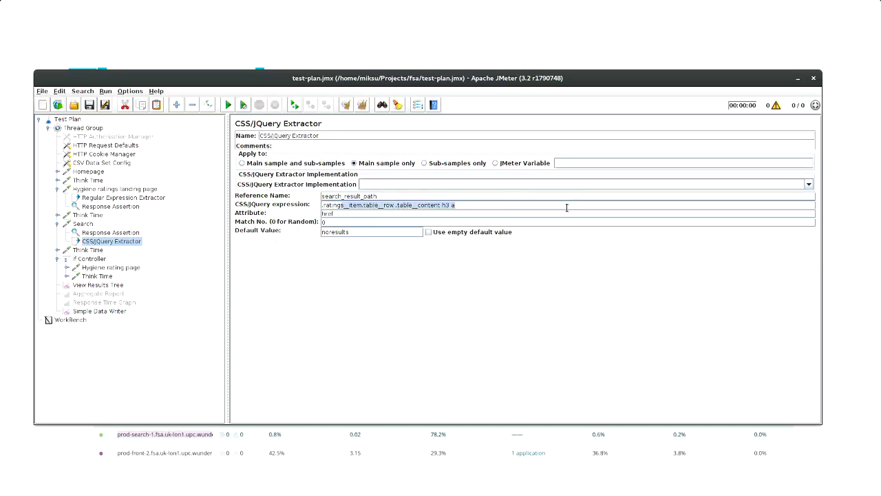
{"action": "double_click", "coordinate": [330, 196]}
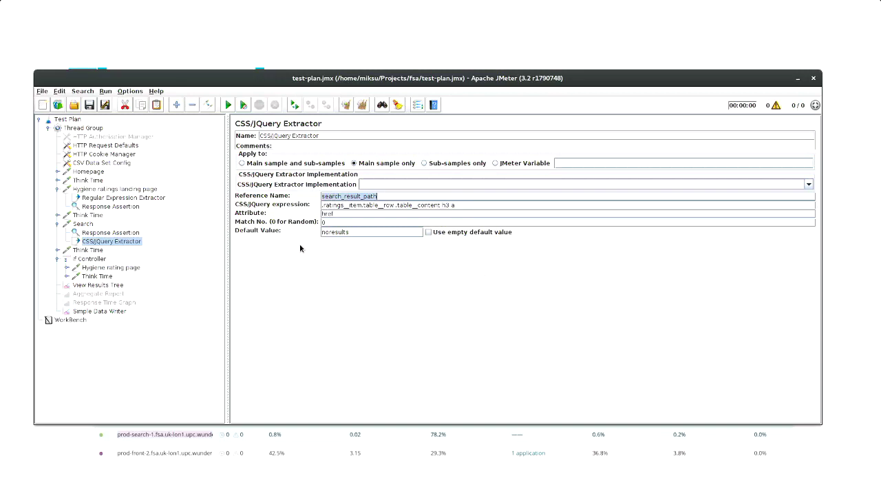
{"action": "left_click", "coordinate": [113, 268]}
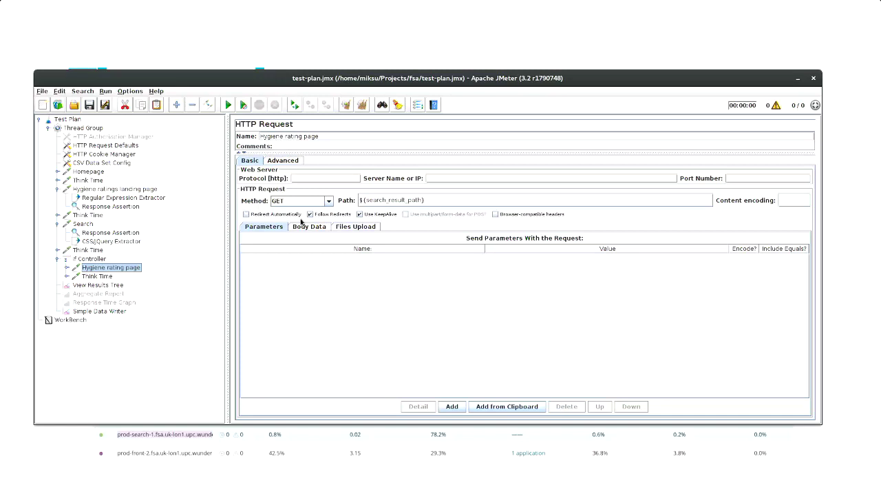
- Close the JMeter test plan window, declining to save changes
{"action": "left_click", "coordinate": [814, 79]}
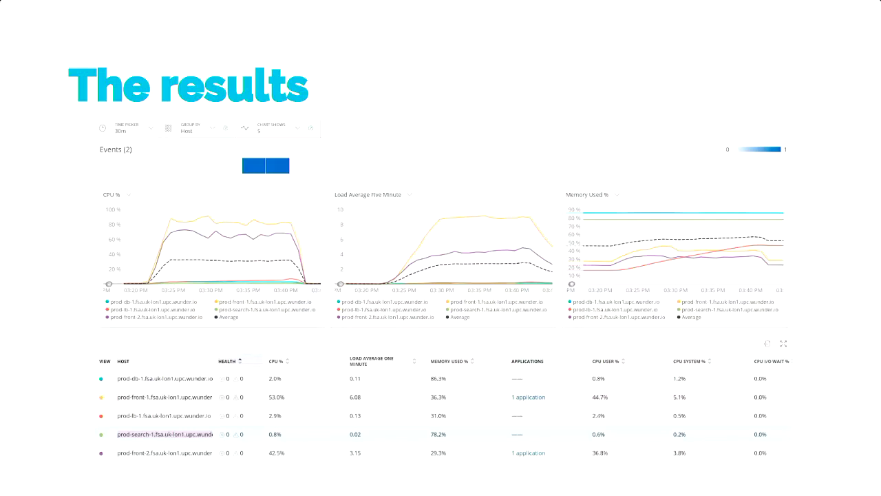
- Advance through the Memory chart, Findings, Continuous testing and Questions slides to 'Thank you'
{"action": "key", "text": "Right"}
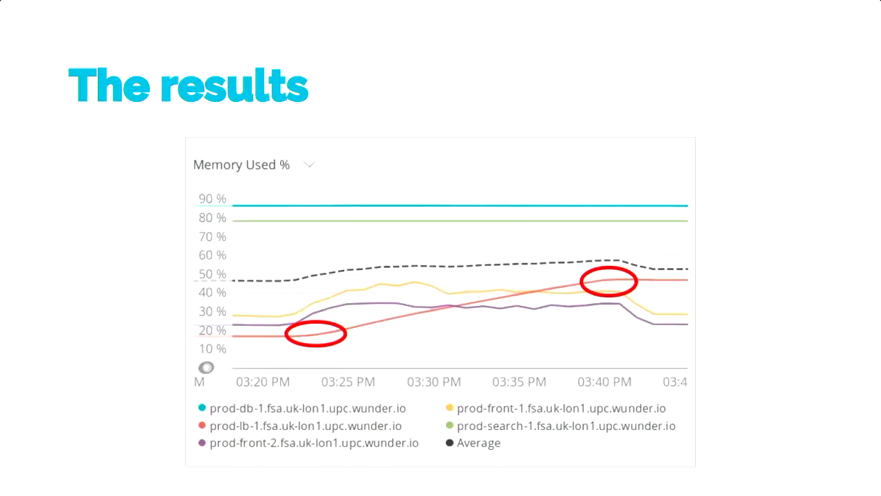
{"action": "key", "text": "Right"}
{"action": "key", "text": "Right"}
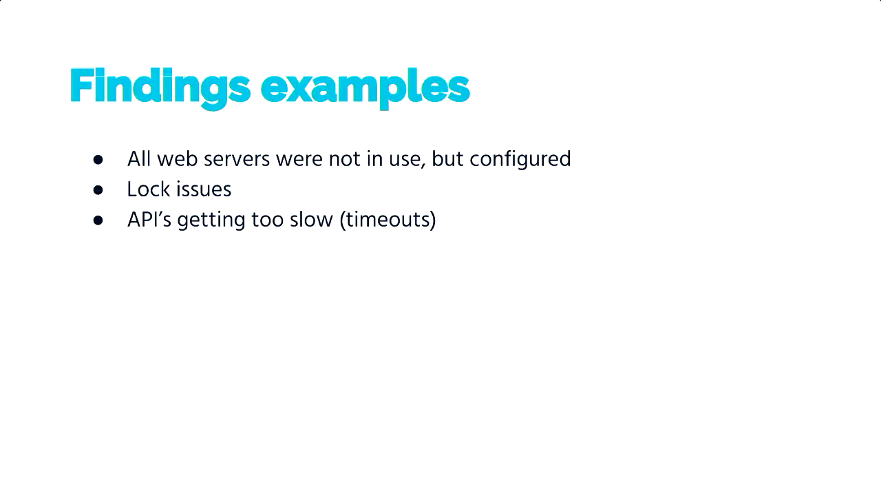
{"action": "key", "text": "Right"}
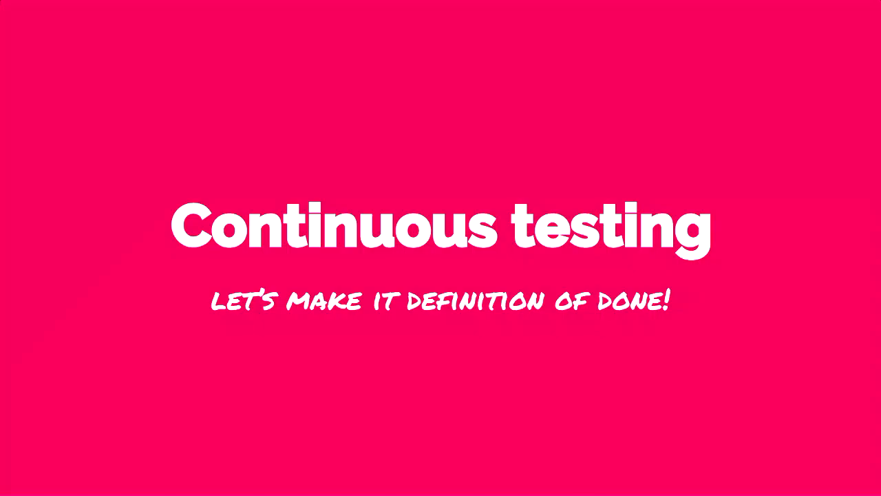
{"action": "key", "text": "Right"}
{"action": "key", "text": "Right"}
{"action": "key", "text": "Right"}
{"action": "key", "text": "Right"}
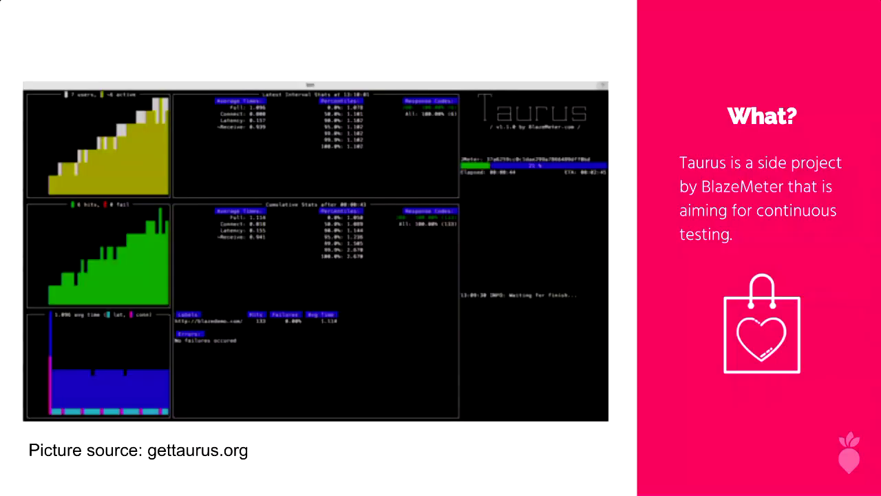
{"action": "key", "text": "Right"}
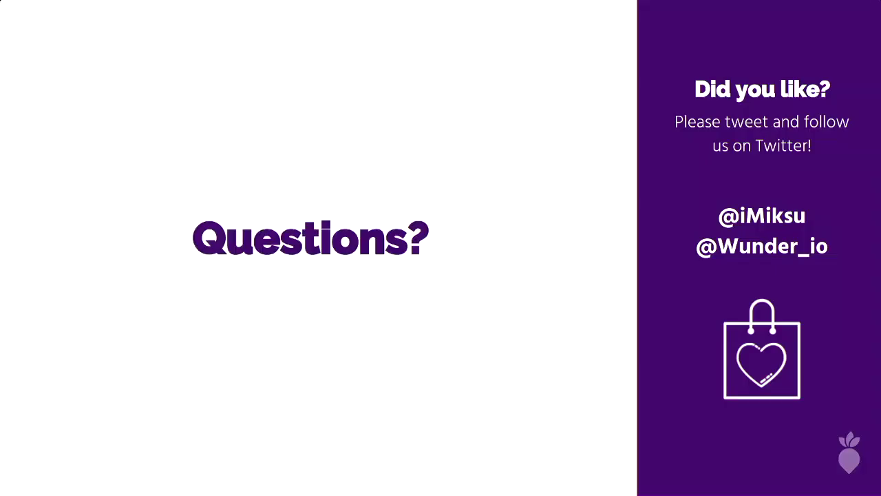
{"action": "key", "text": "Right"}
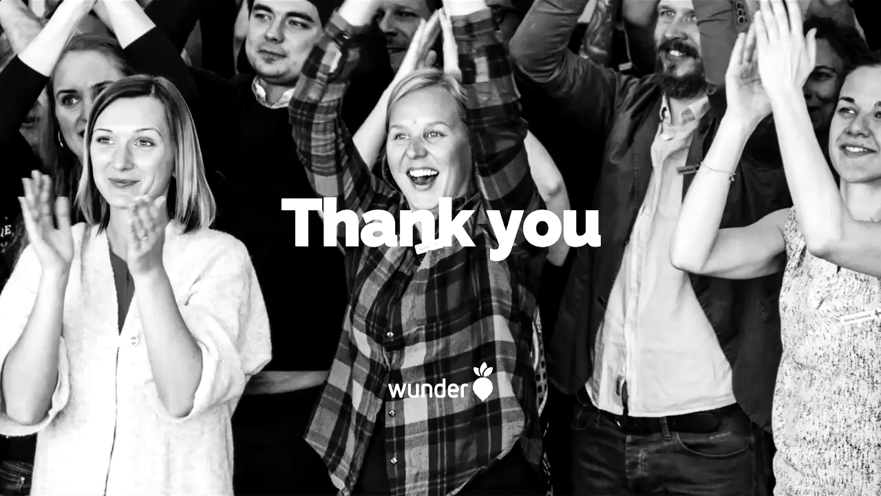